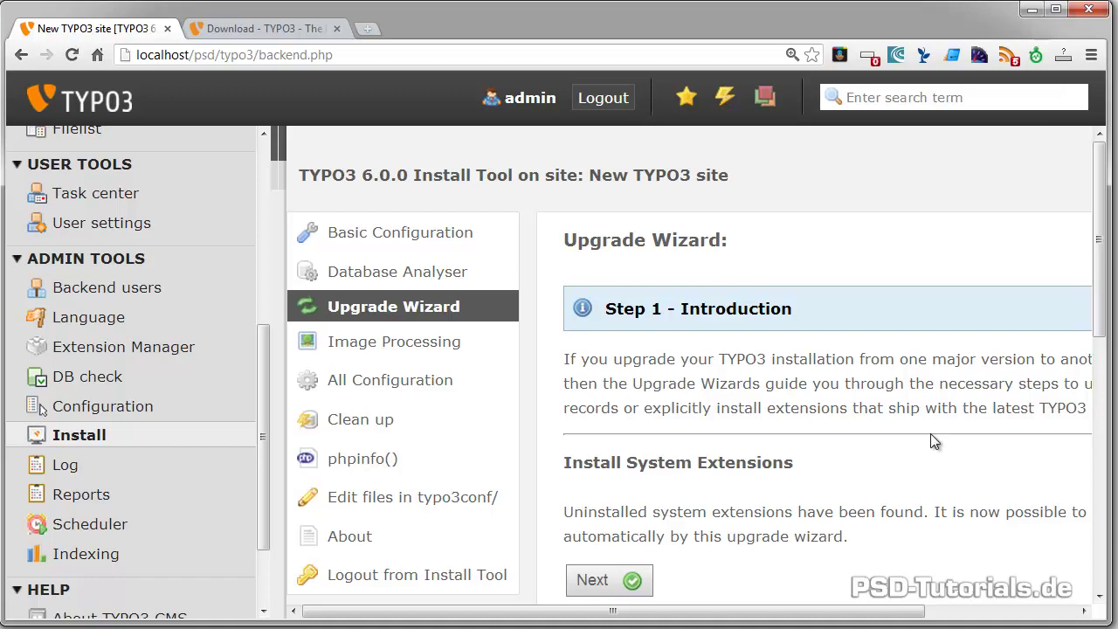
scroll(897, 480, "down", 3)
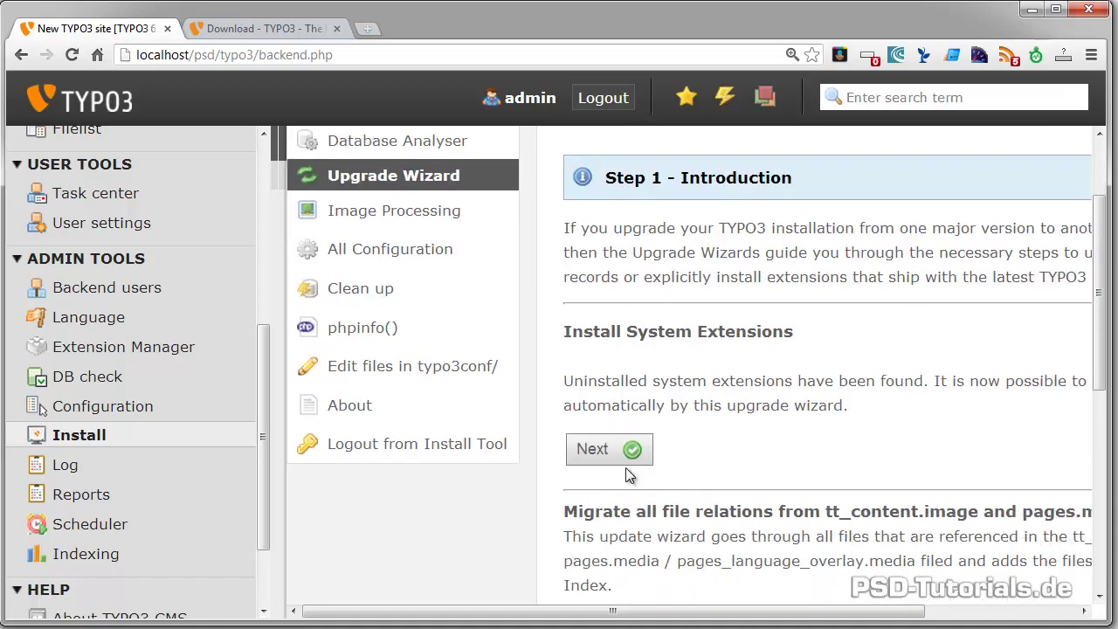
scroll(632, 449, "down", 5)
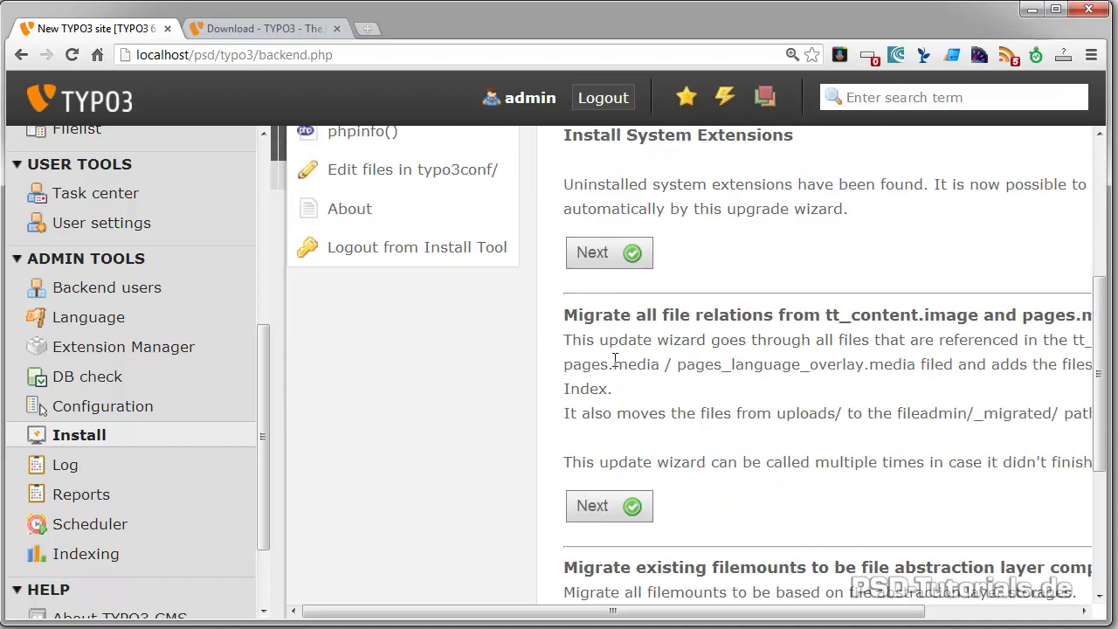
scroll(717, 482, "down", 5)
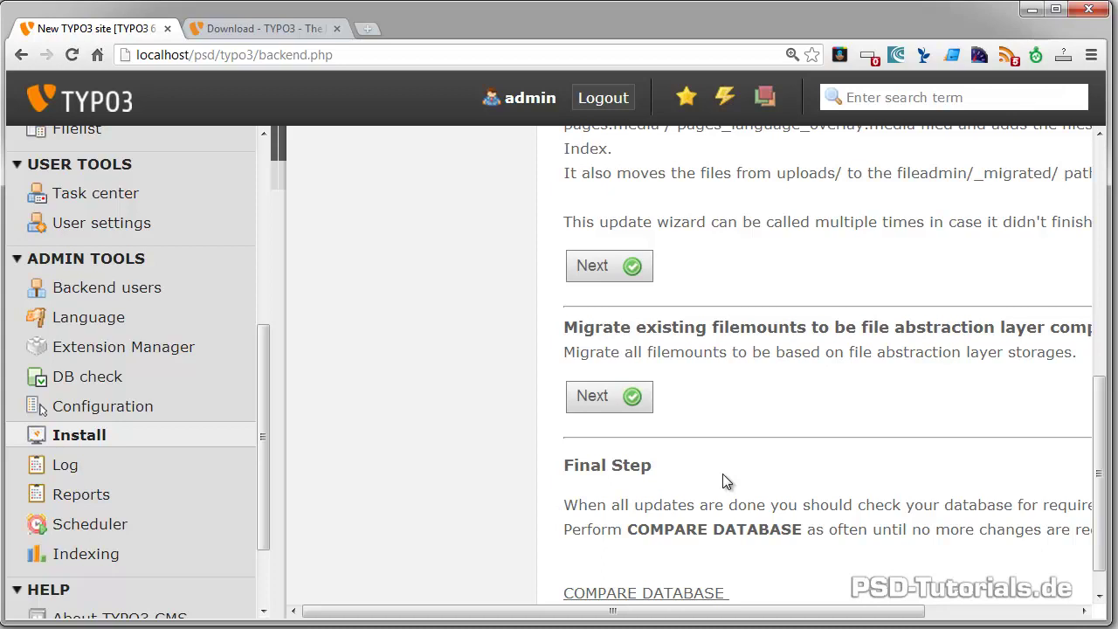
scroll(723, 477, "down", 1)
left_click_drag(840, 611, 908, 611)
scroll(816, 509, "up", 15)
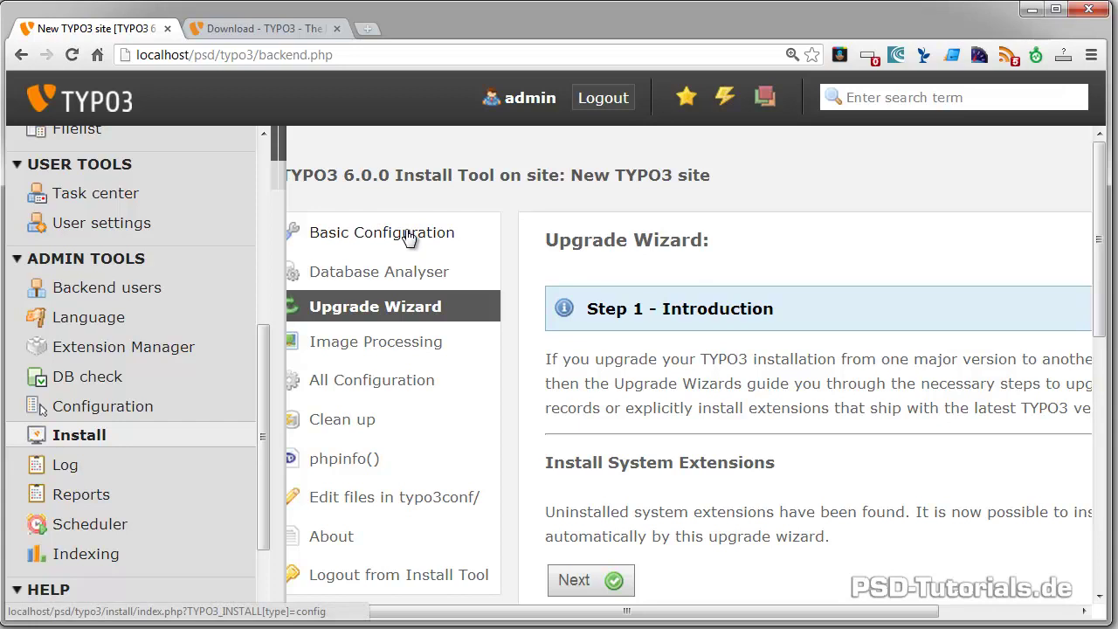
left_click(245, 30)
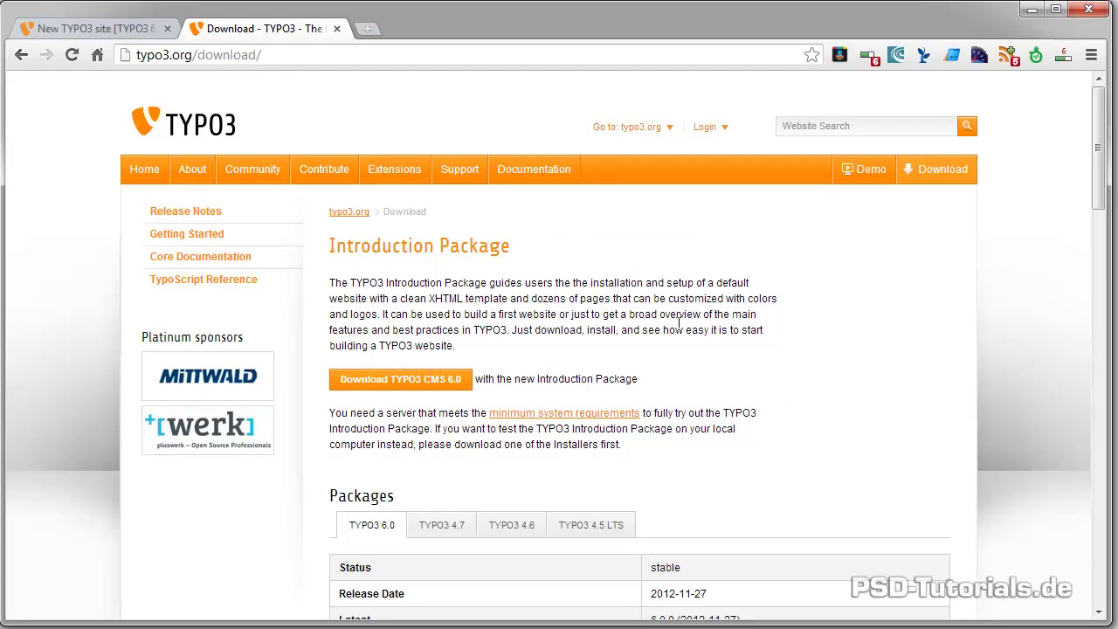
scroll(674, 324, "down", 3)
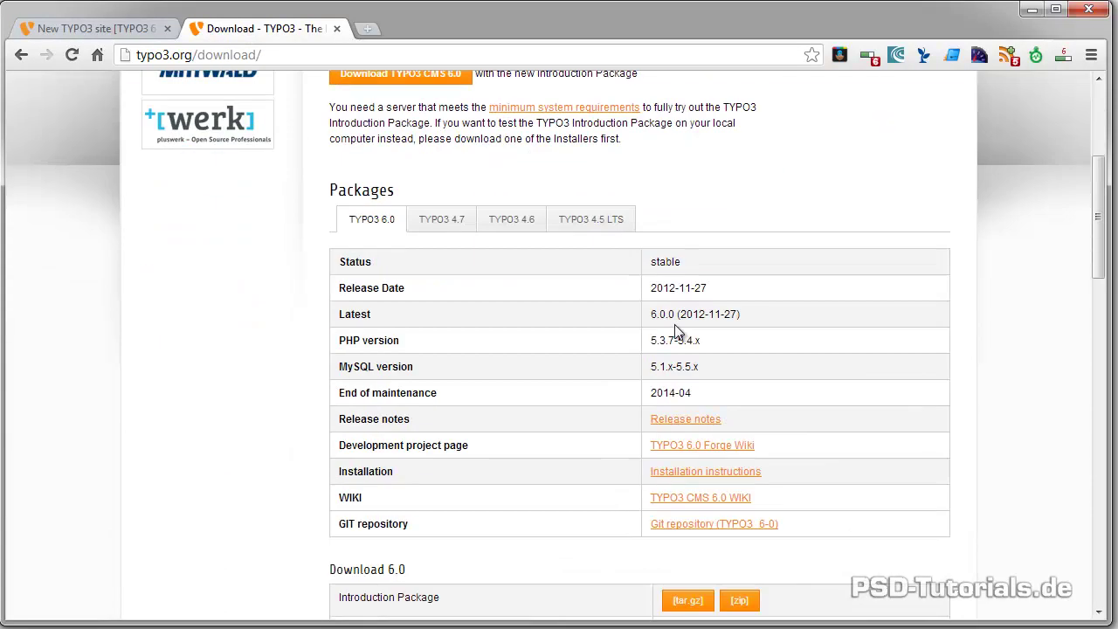
left_click(511, 229)
left_click(594, 232)
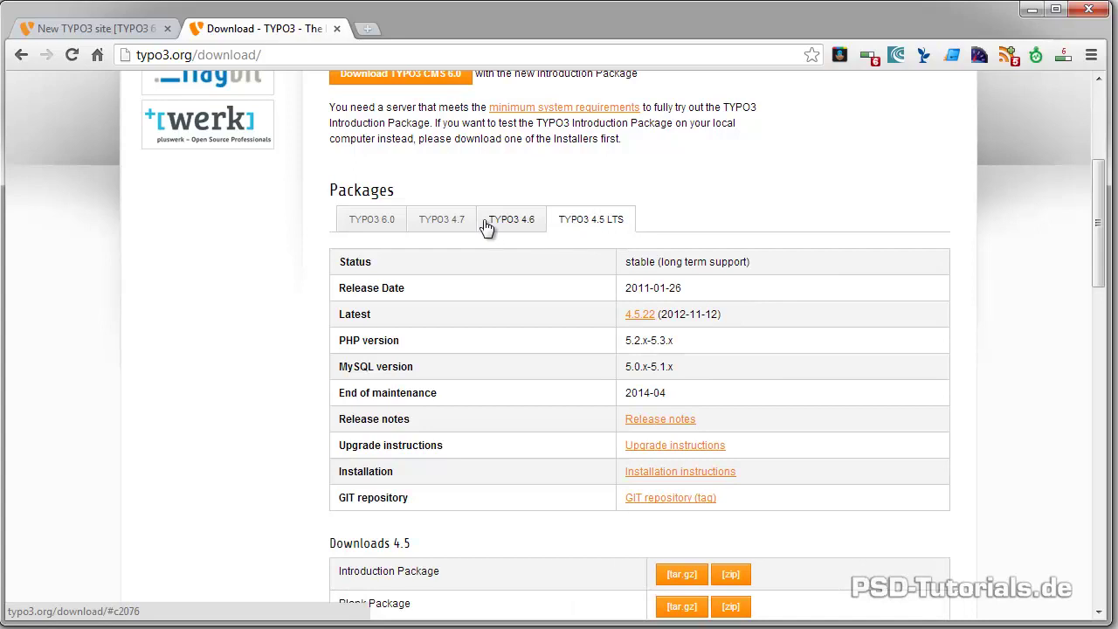
left_click(371, 228)
scroll(425, 242, "down", 3)
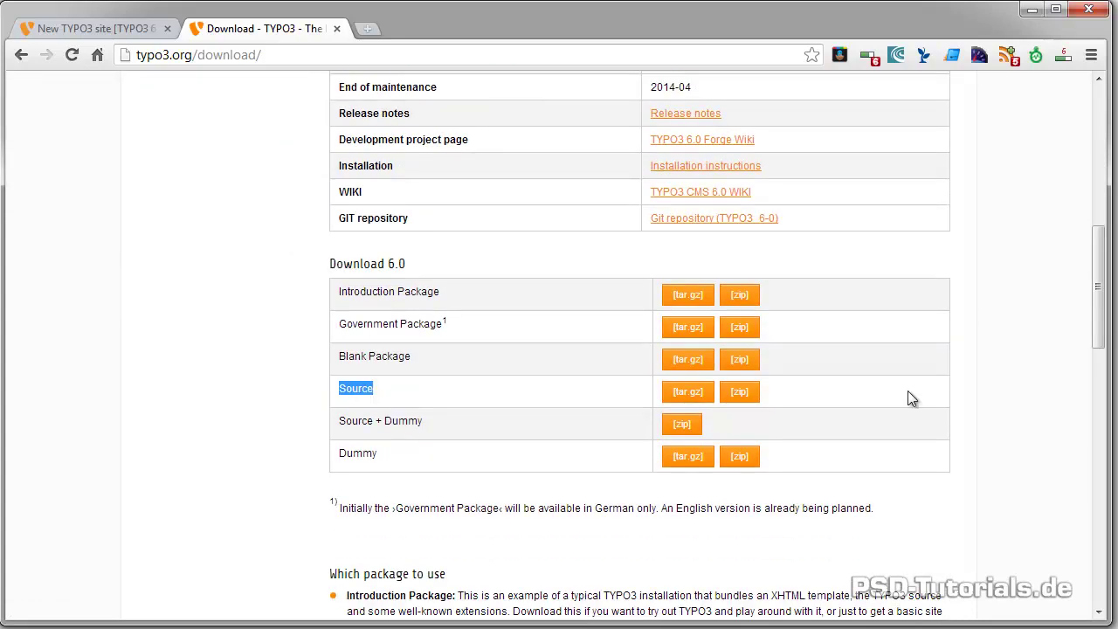
left_click(448, 459)
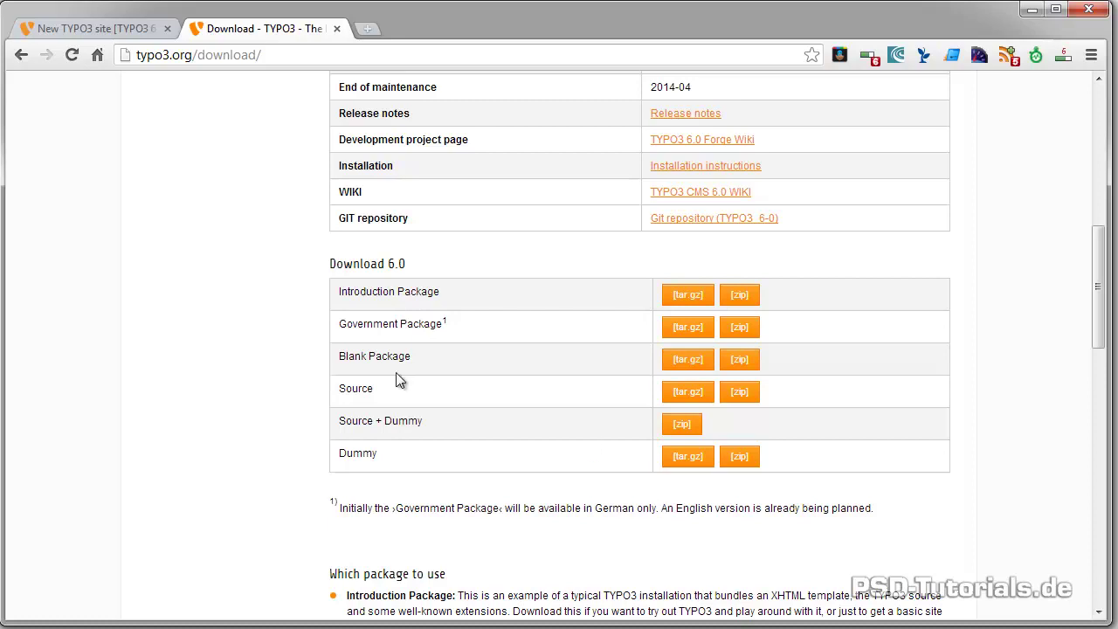
left_click_drag(339, 387, 493, 377)
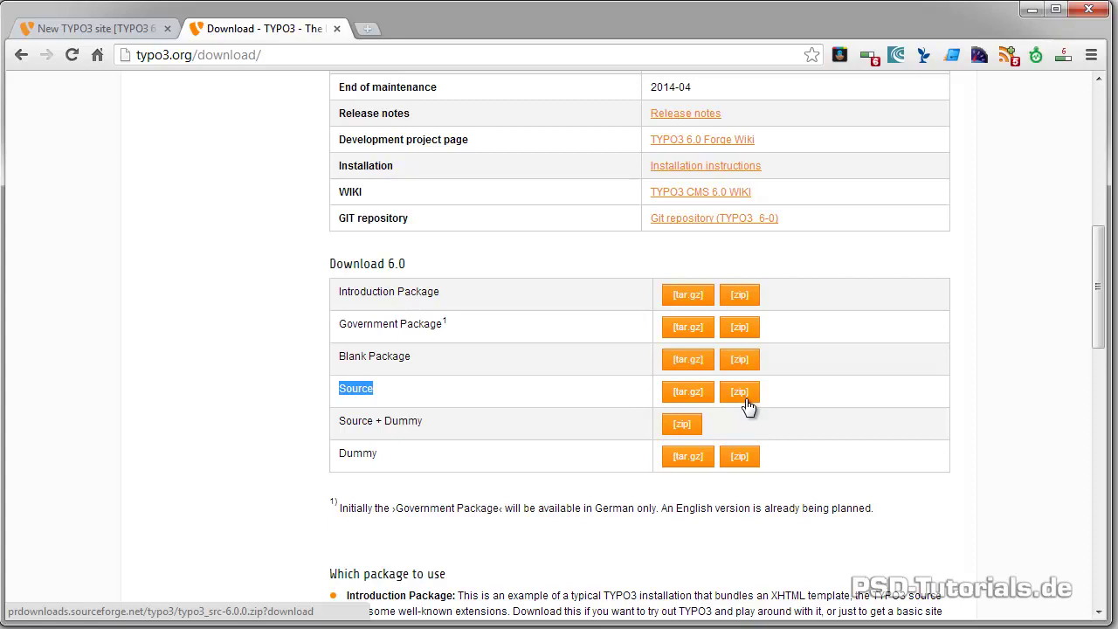
left_click(92, 29)
Run the Database Analyser's COMPARE on required tables, then go to the Extension Manager
scroll(369, 288, "down", 1)
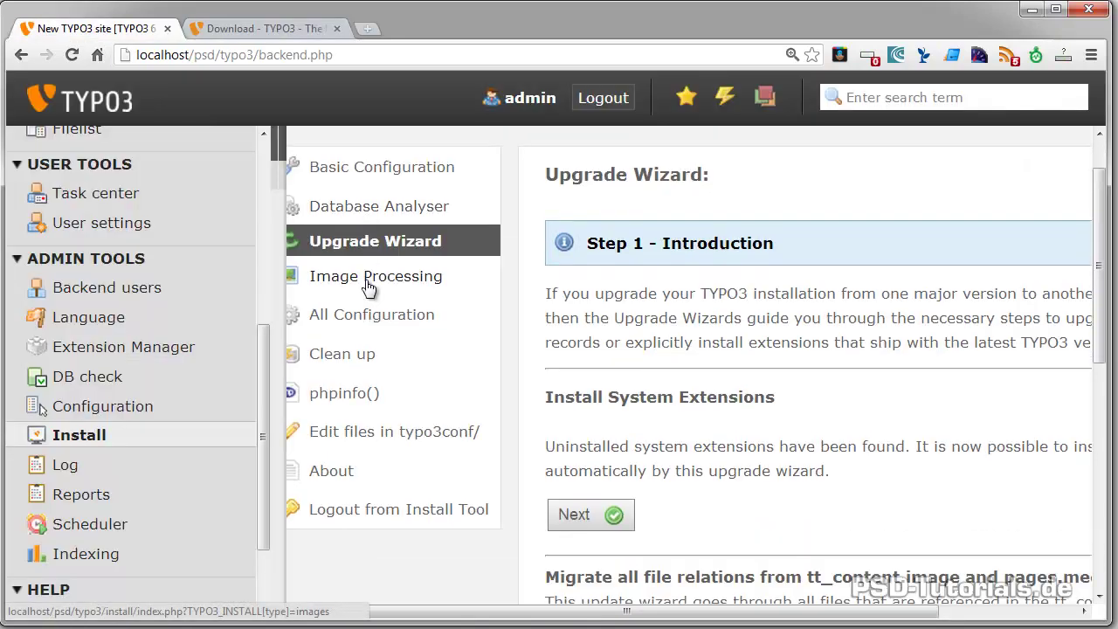
scroll(370, 288, "up", 1)
left_click(376, 278)
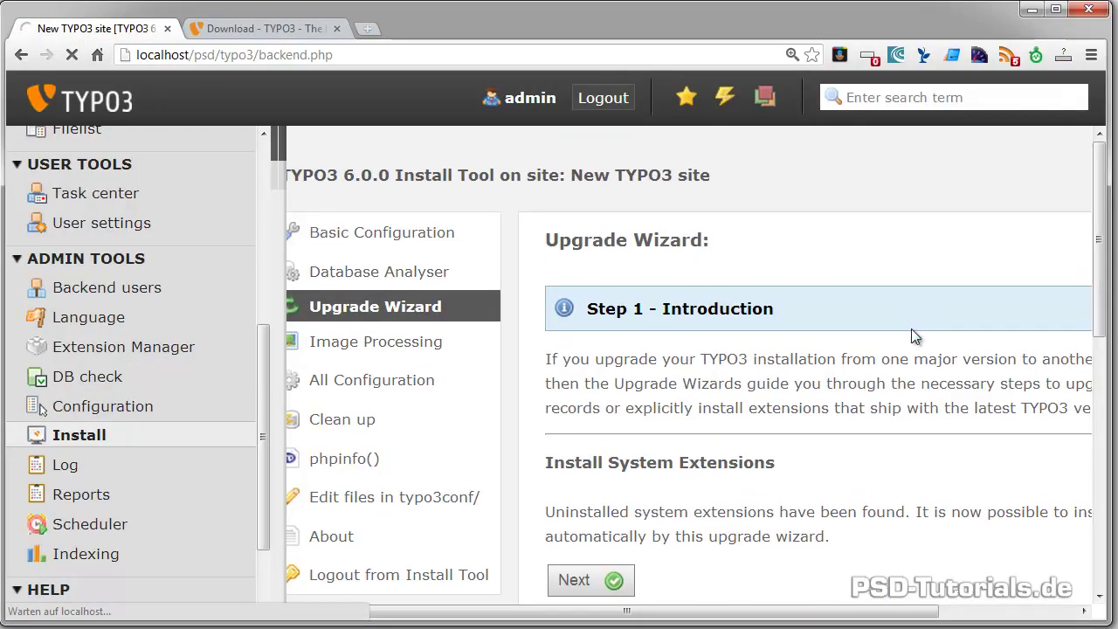
scroll(911, 330, "down", 5)
scroll(911, 338, "down", 2)
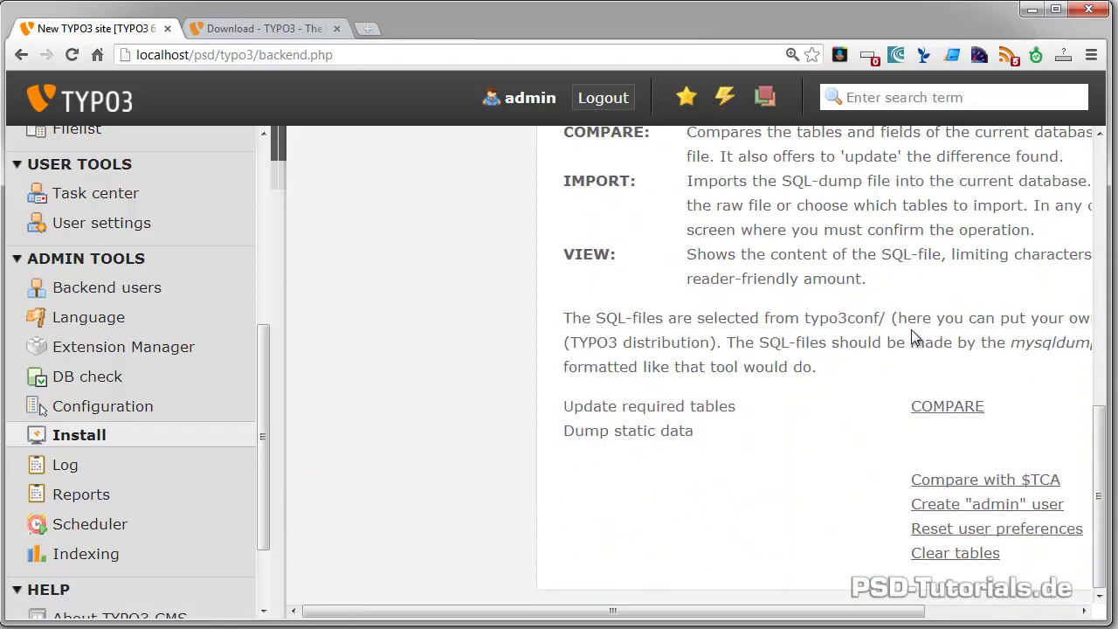
left_click(944, 406)
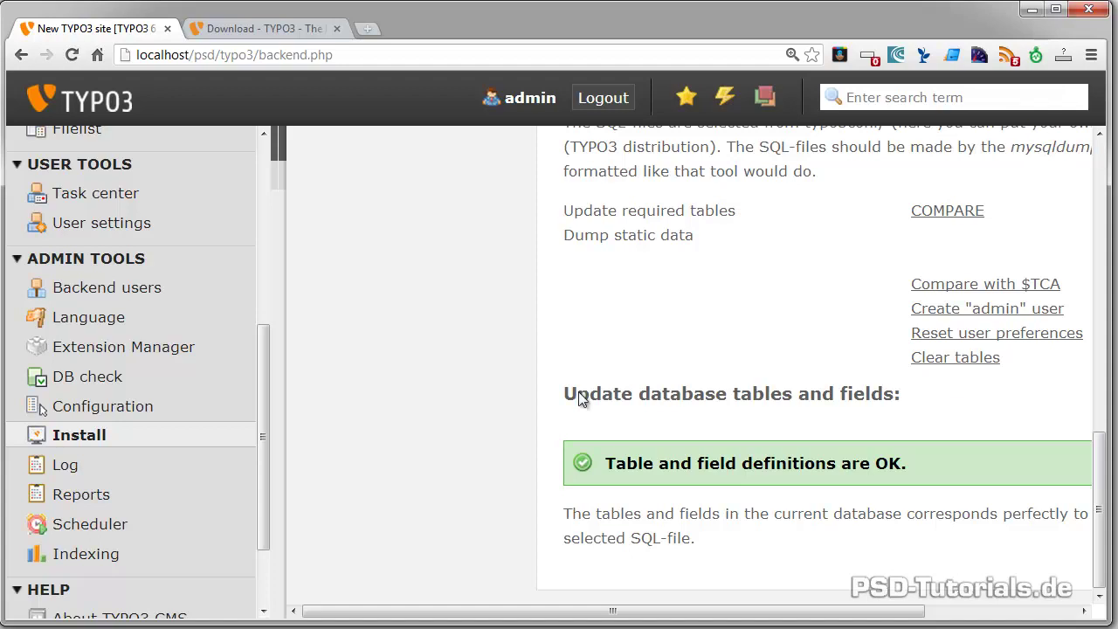
left_click(62, 356)
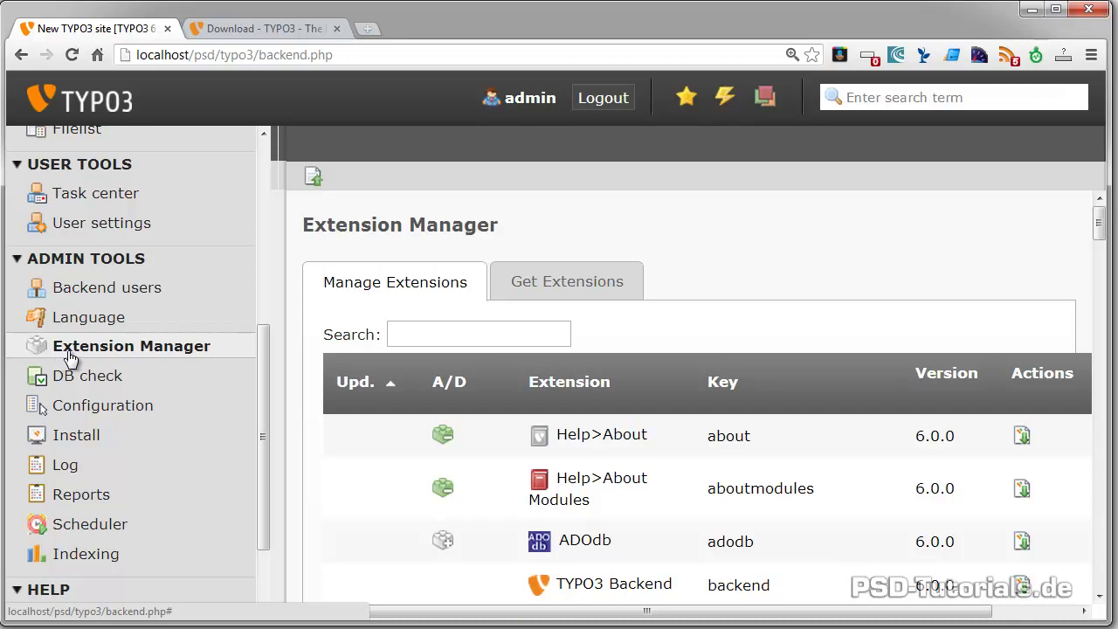
Search the Get Extensions repository for csh_de
left_click(559, 284)
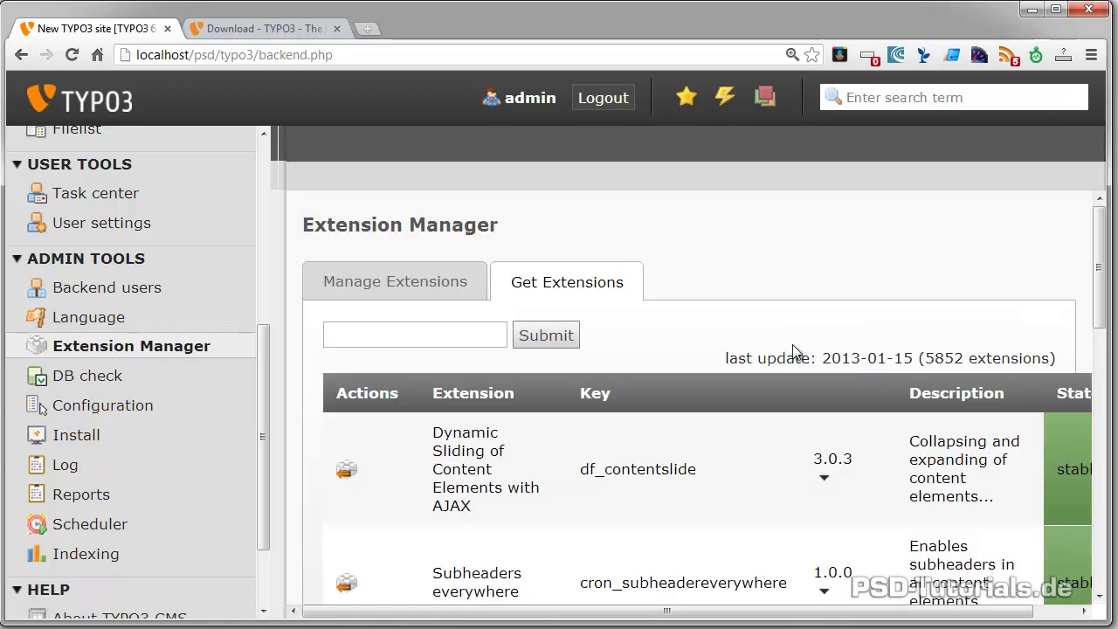
scroll(732, 522, "down", 1)
scroll(730, 516, "down", 2)
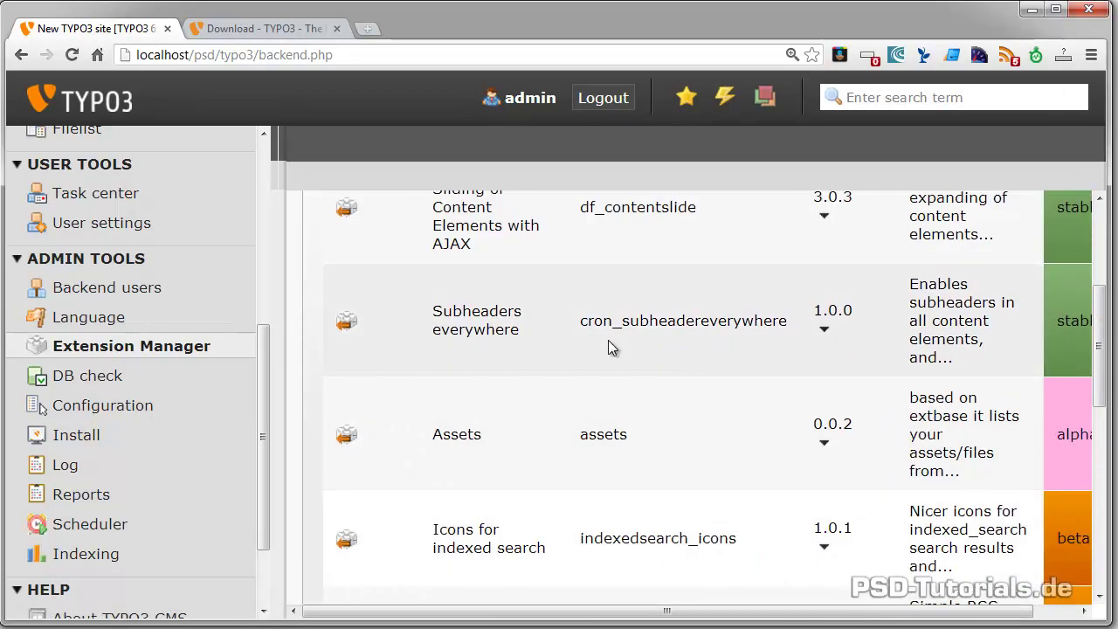
scroll(607, 347, "up", 3)
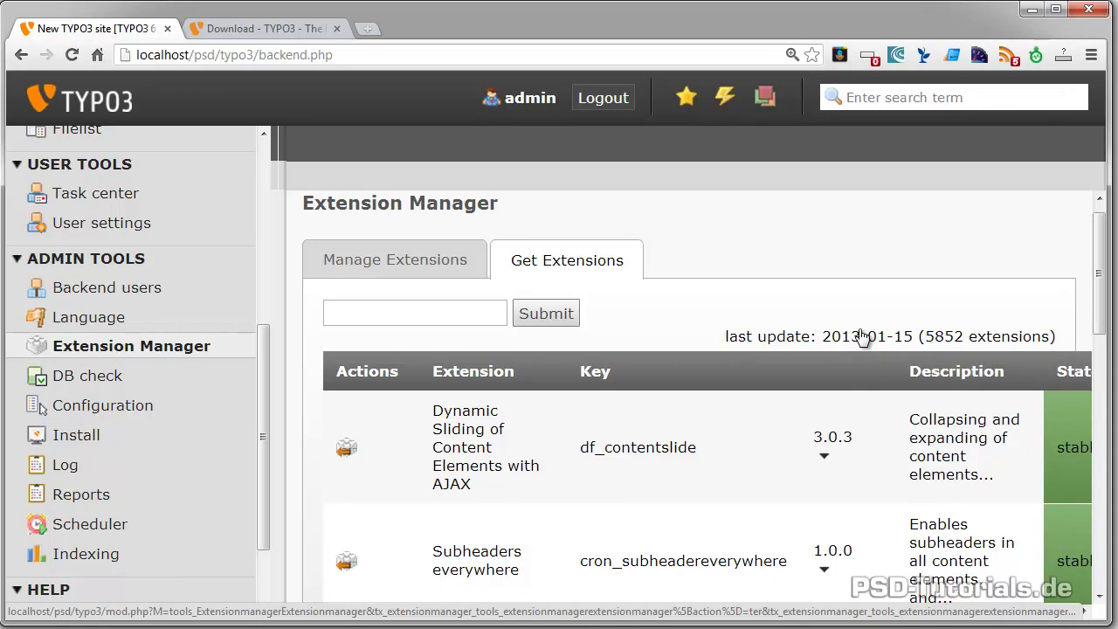
left_click(406, 307)
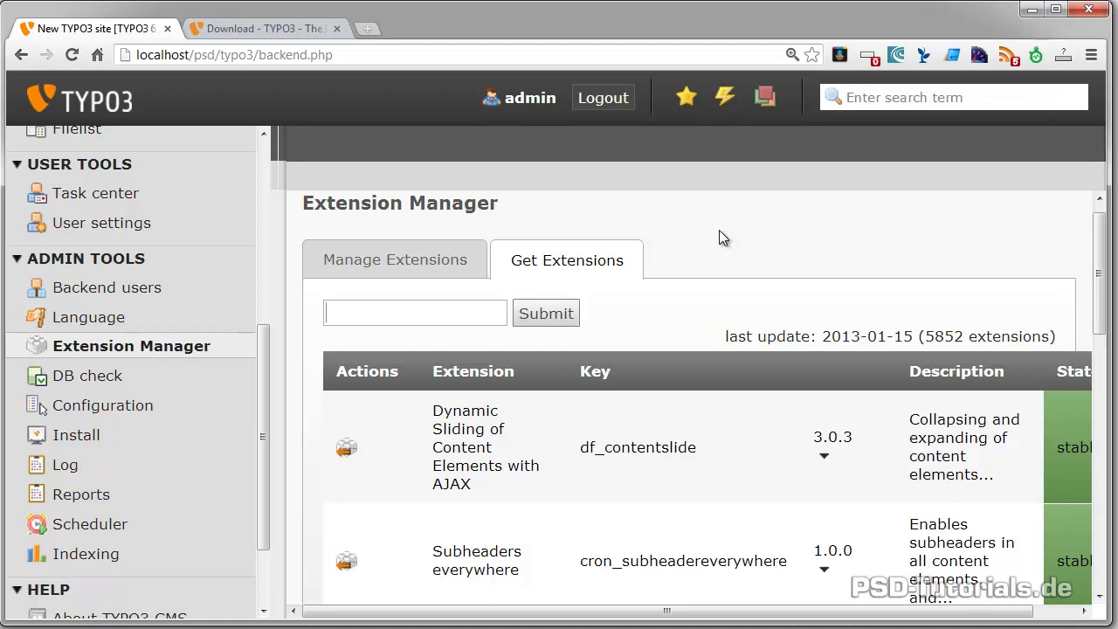
type("c")
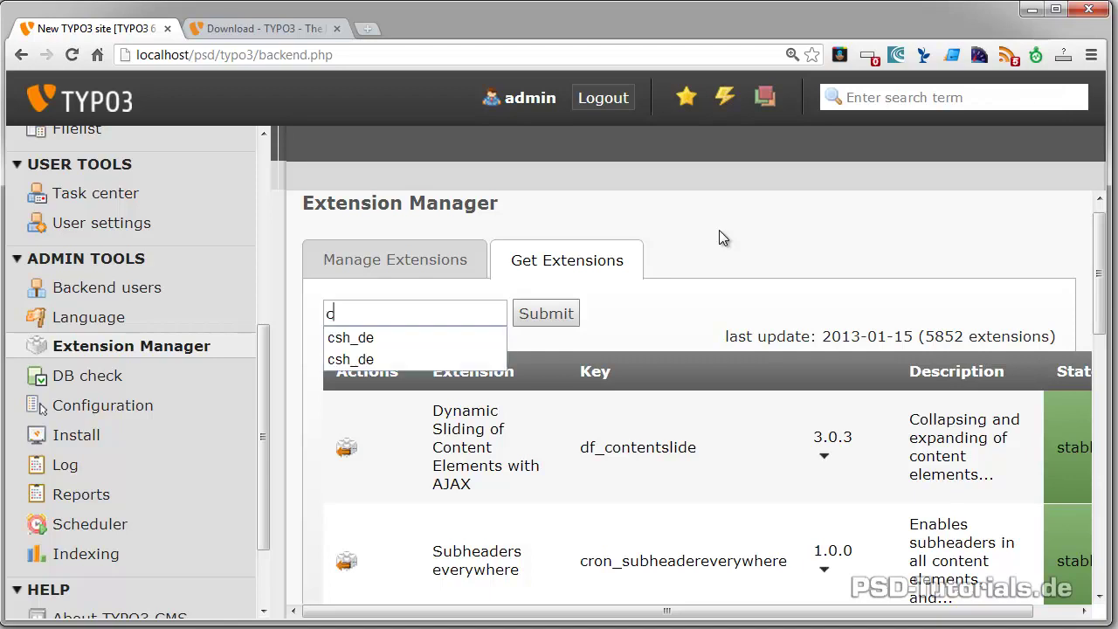
key("Down")
key("Return")
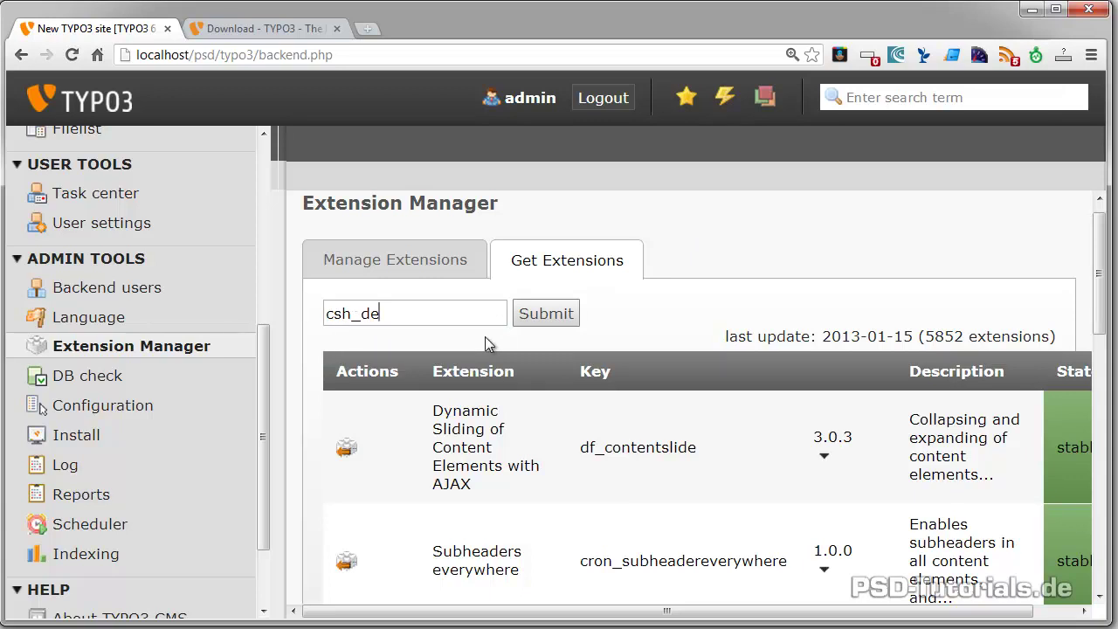
left_click(554, 323)
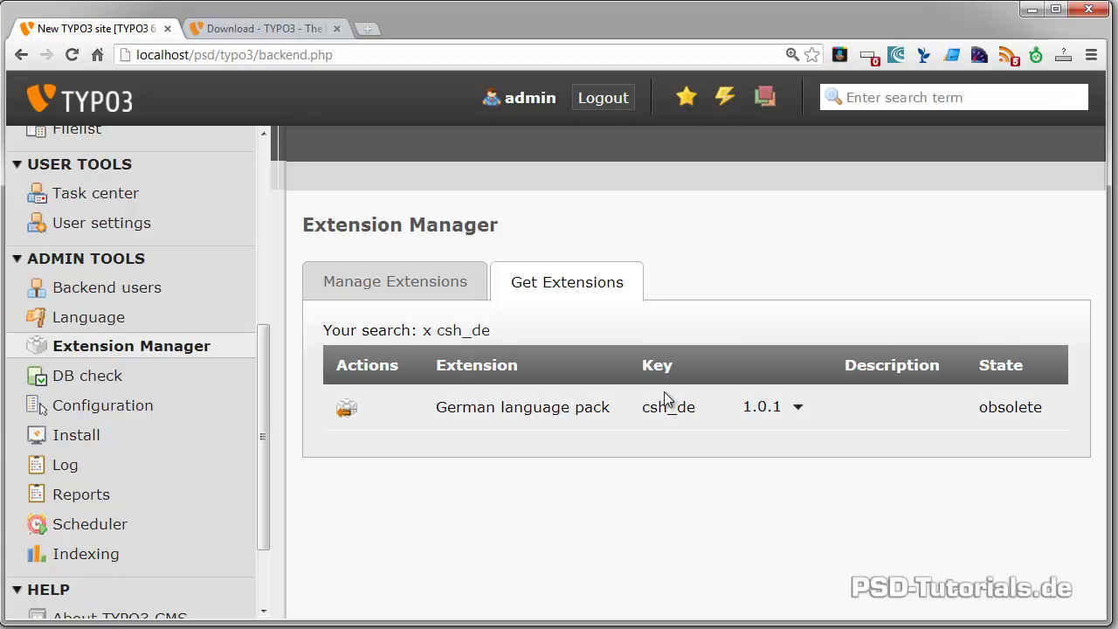
Expand all versions of csh_de and review the obsolete details of version 1.0.1
left_click(801, 414)
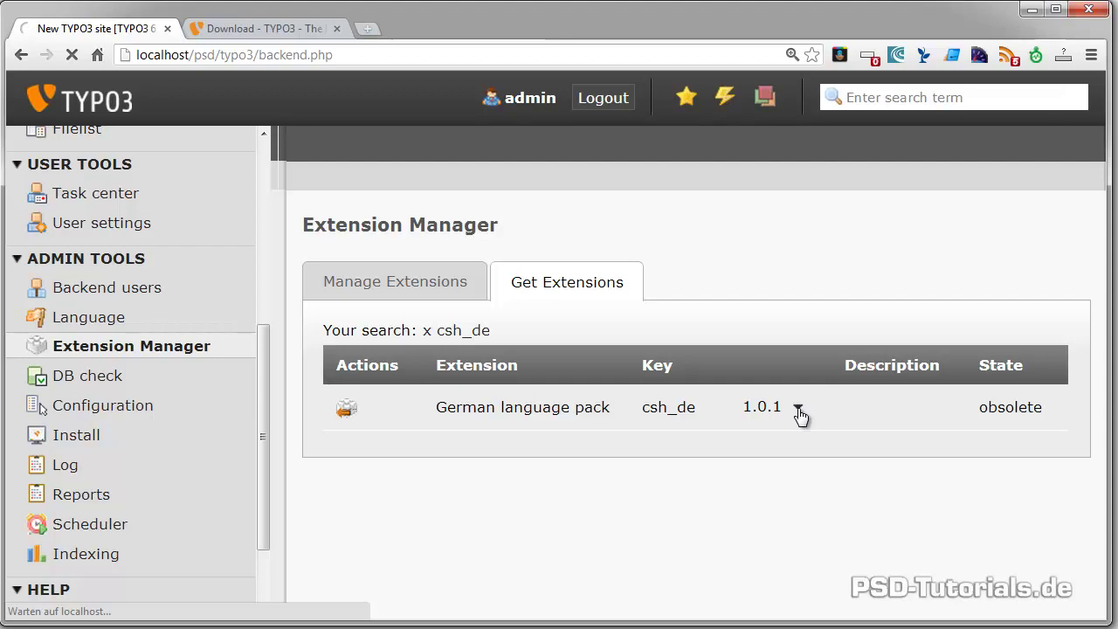
scroll(800, 418, "down", 2)
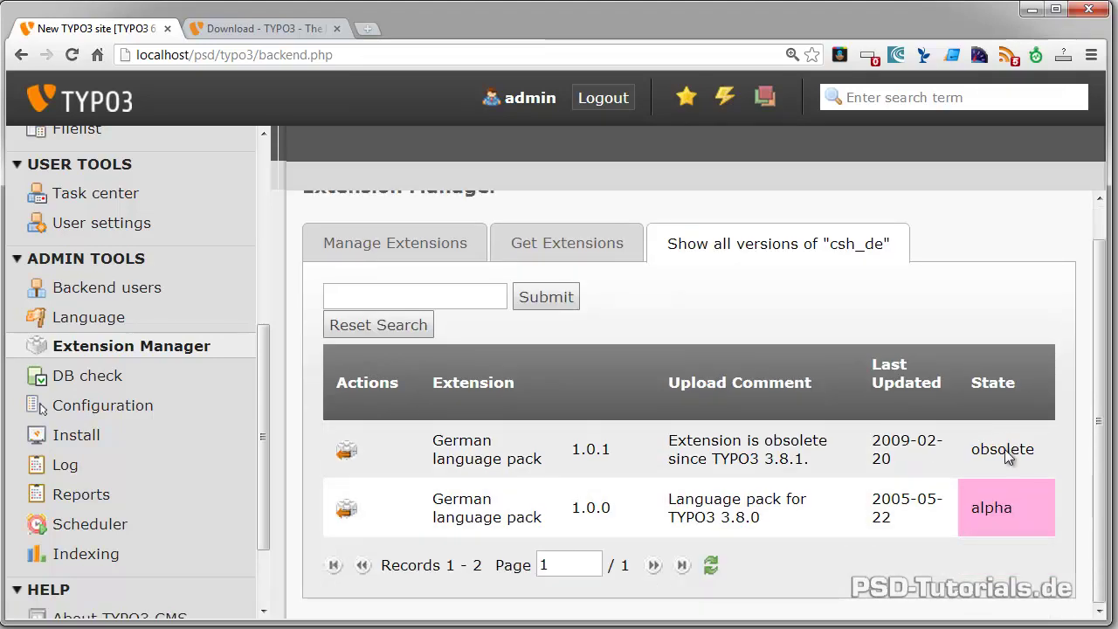
left_click_drag(1038, 449, 382, 467)
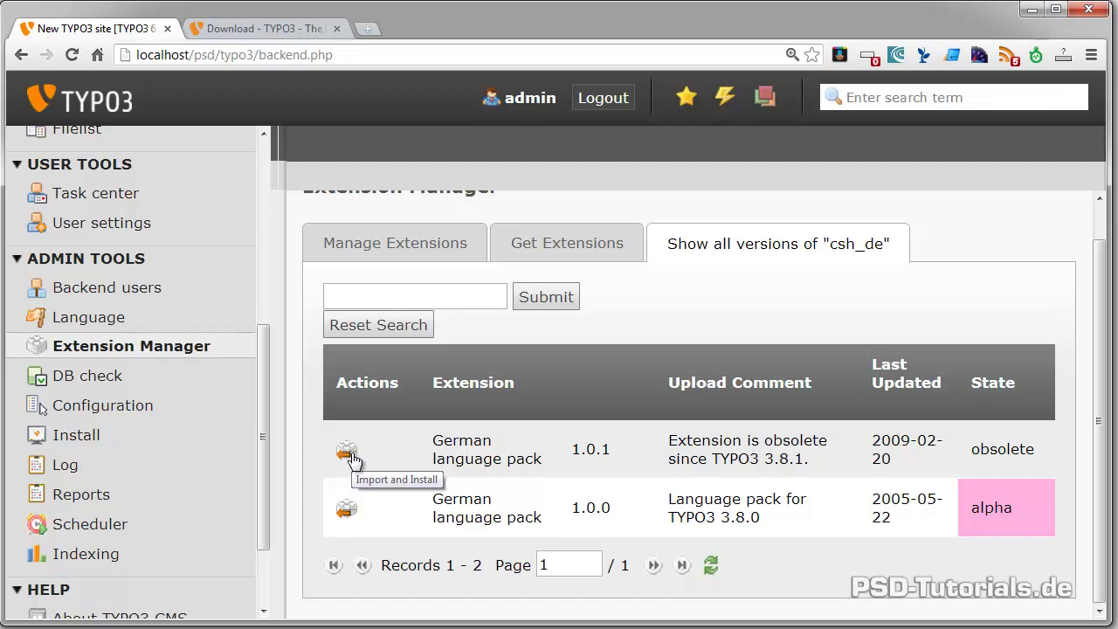
scroll(523, 423, "up", 1)
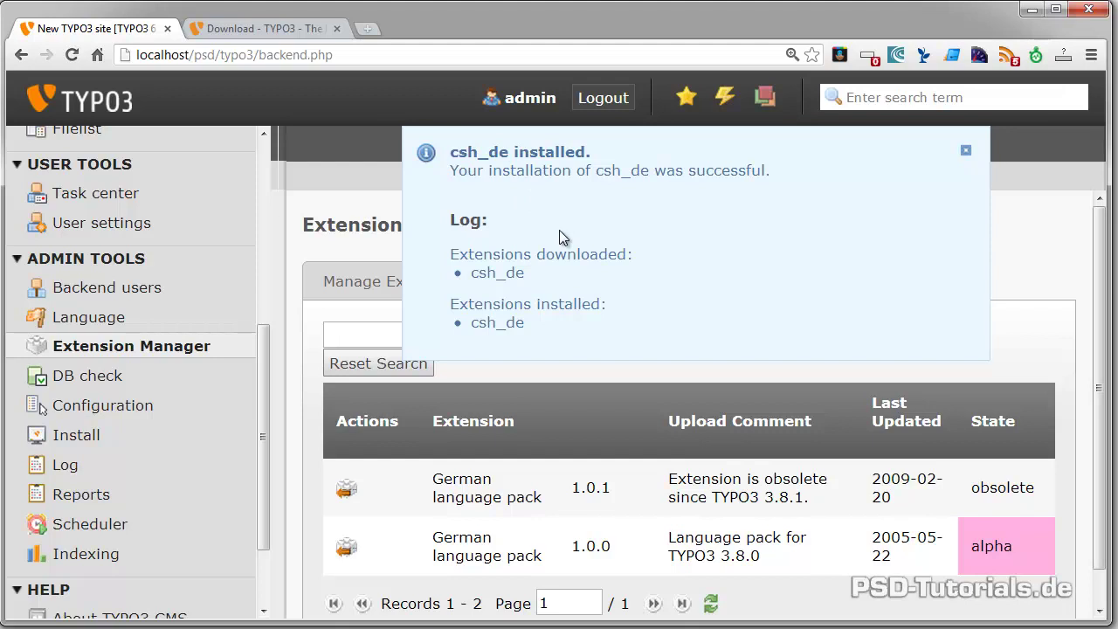
Dismiss the install notice, return to Manage Extensions and locate csh_de by searching 'germa'
left_click(965, 150)
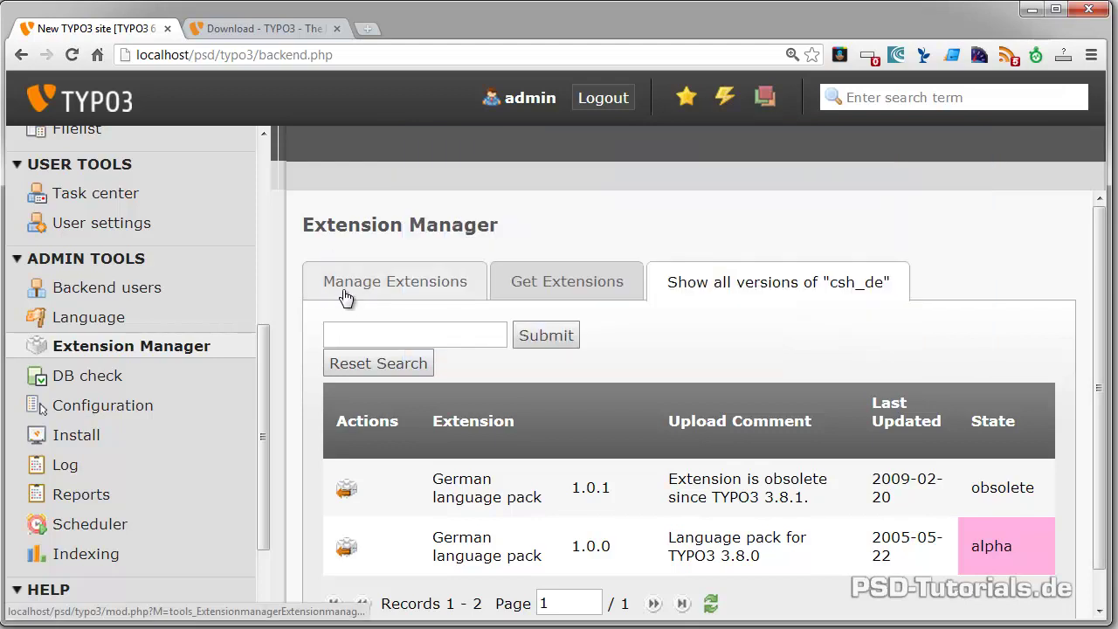
left_click(399, 292)
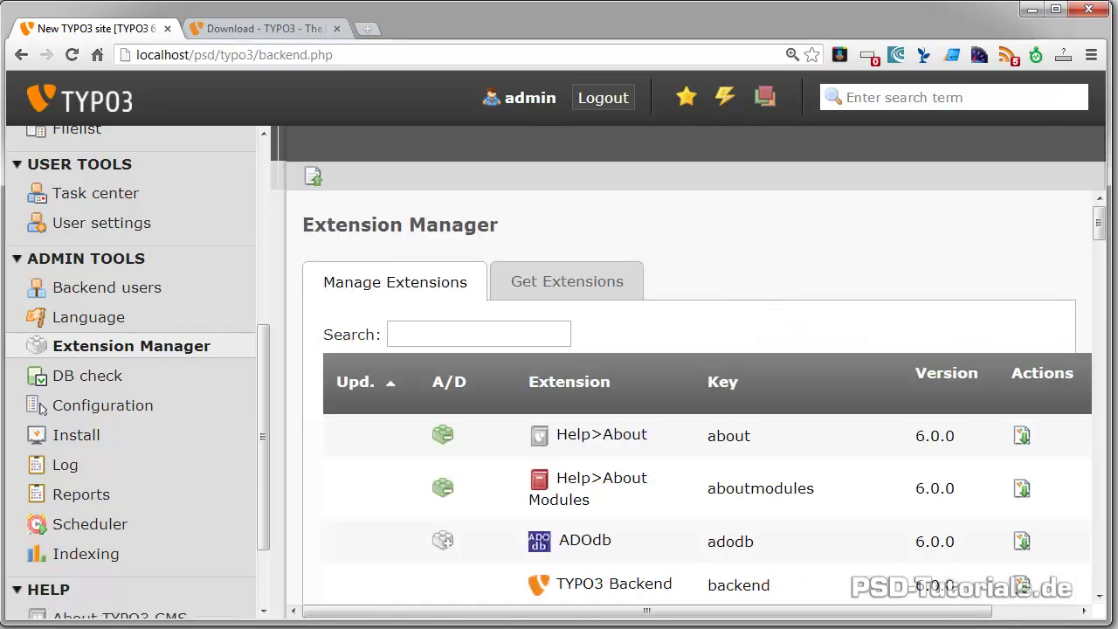
left_click(1091, 55)
left_click(829, 226)
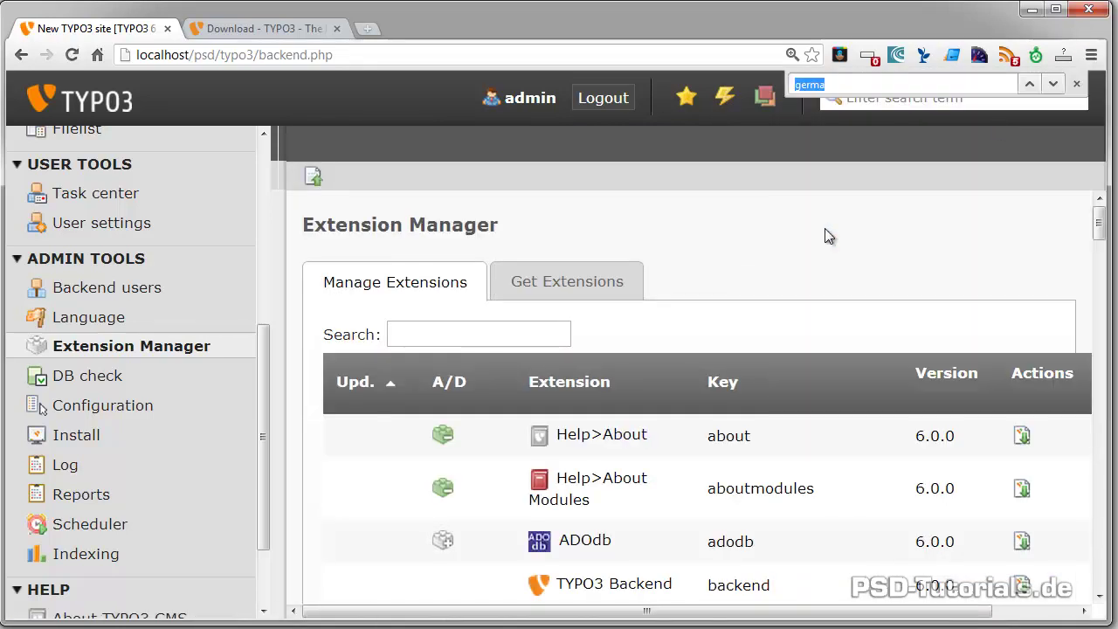
left_click(1053, 83)
left_click(1077, 84)
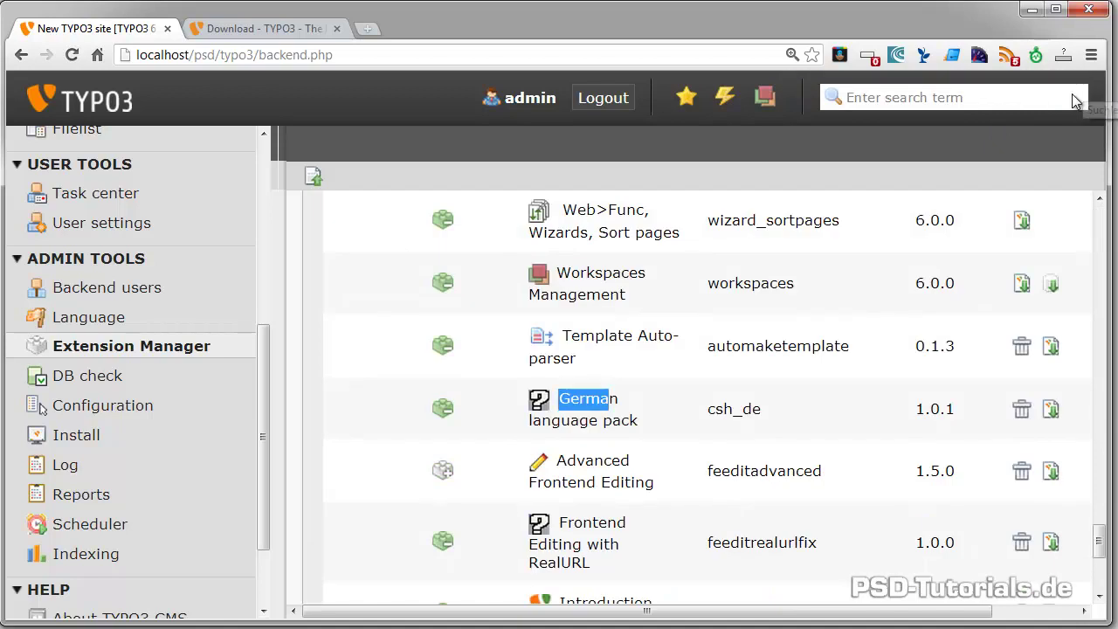
left_click(393, 409)
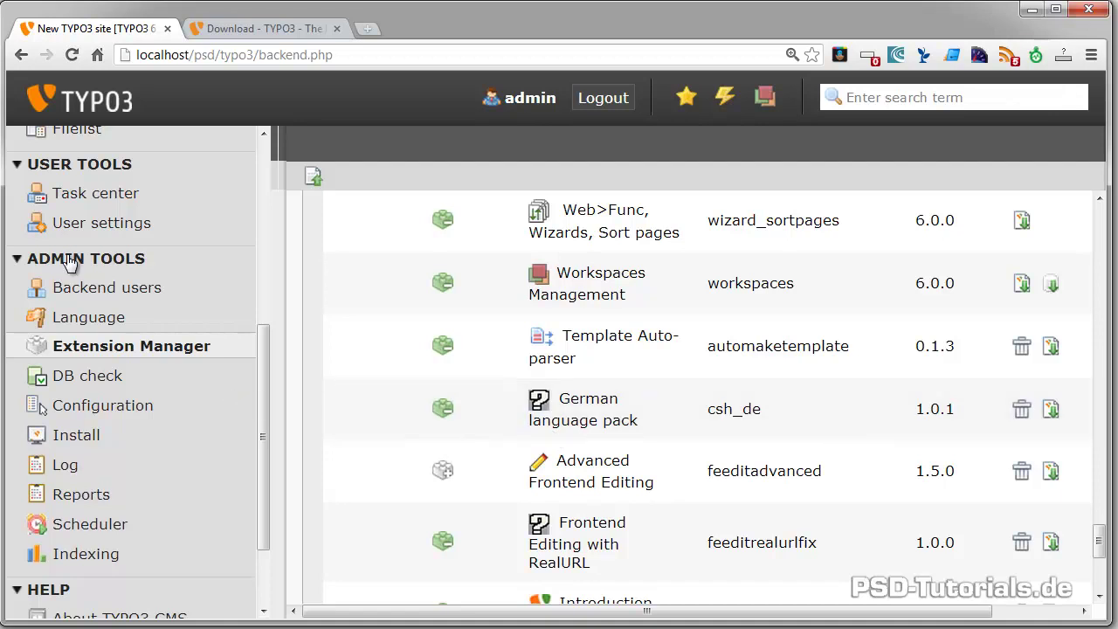
Activate German (de) in the Language Administration module
left_click(77, 325)
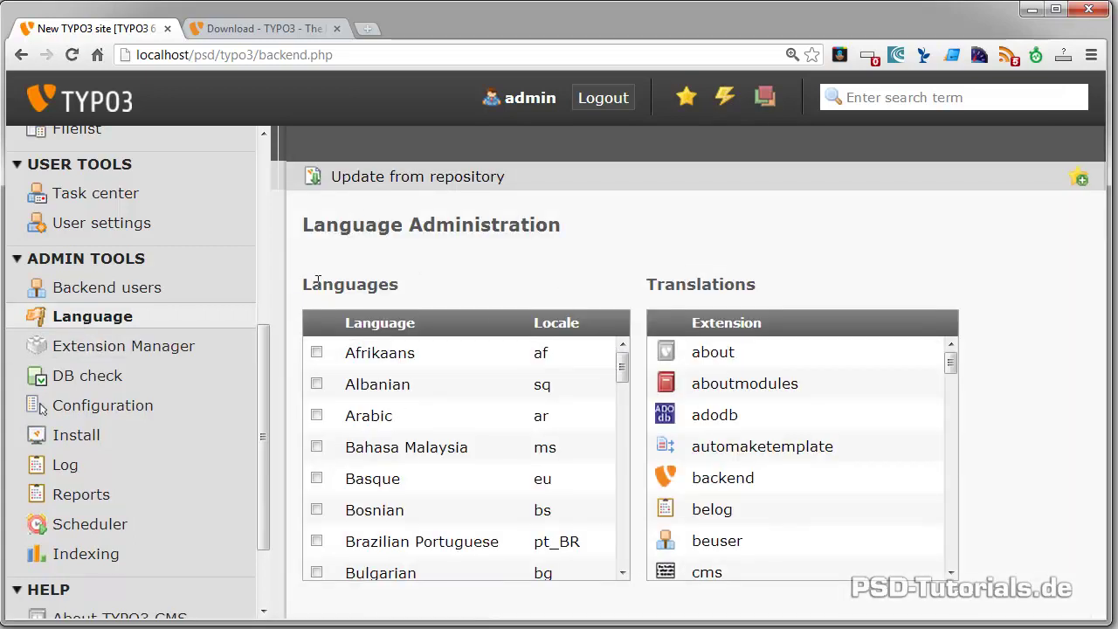
left_click_drag(621, 371, 624, 445)
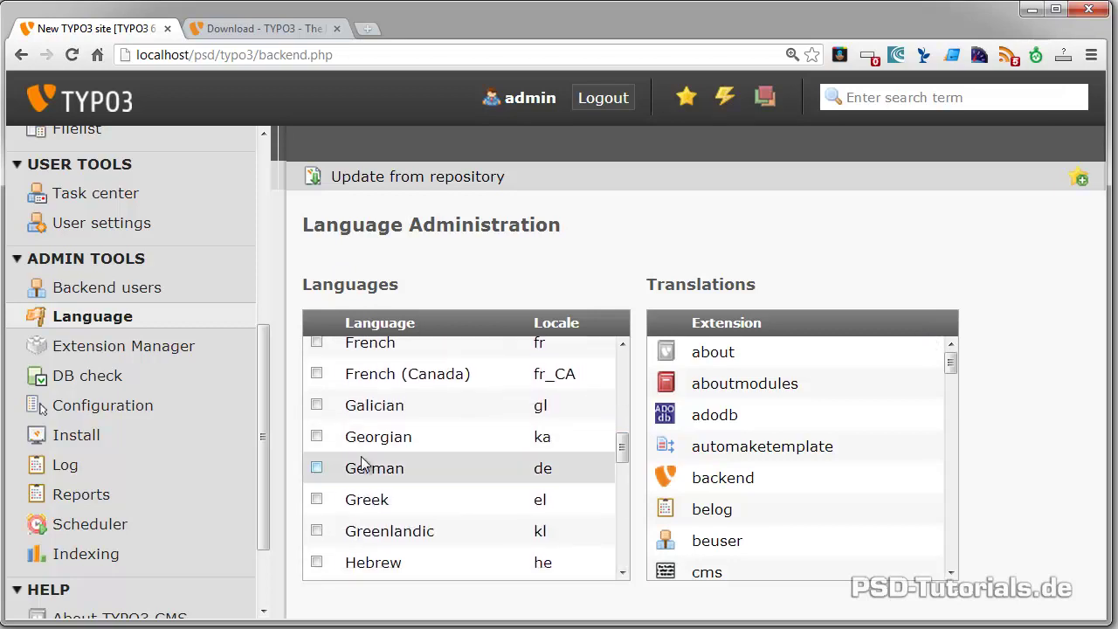
left_click(316, 470)
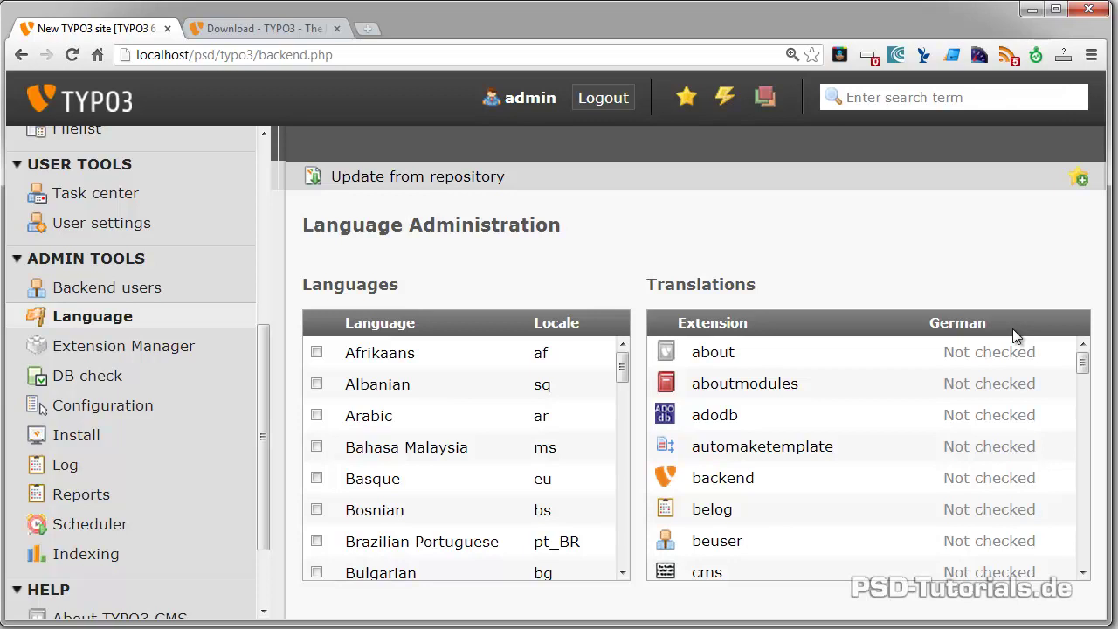
Update German translations from the repository and scroll through the resulting statuses
left_click(352, 177)
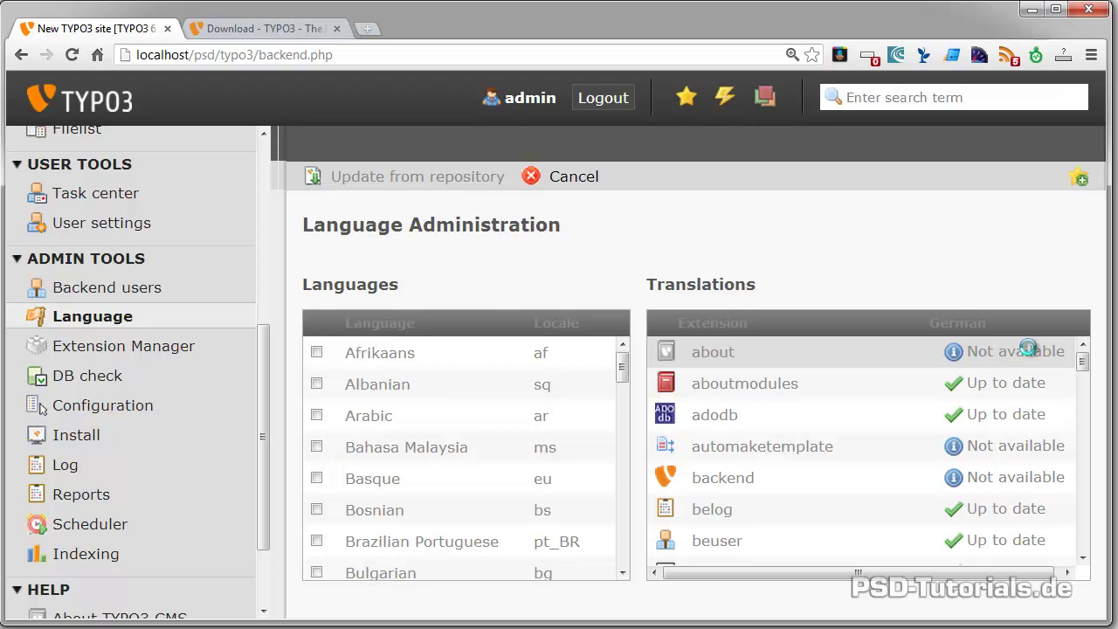
left_click_drag(1080, 362, 1076, 387)
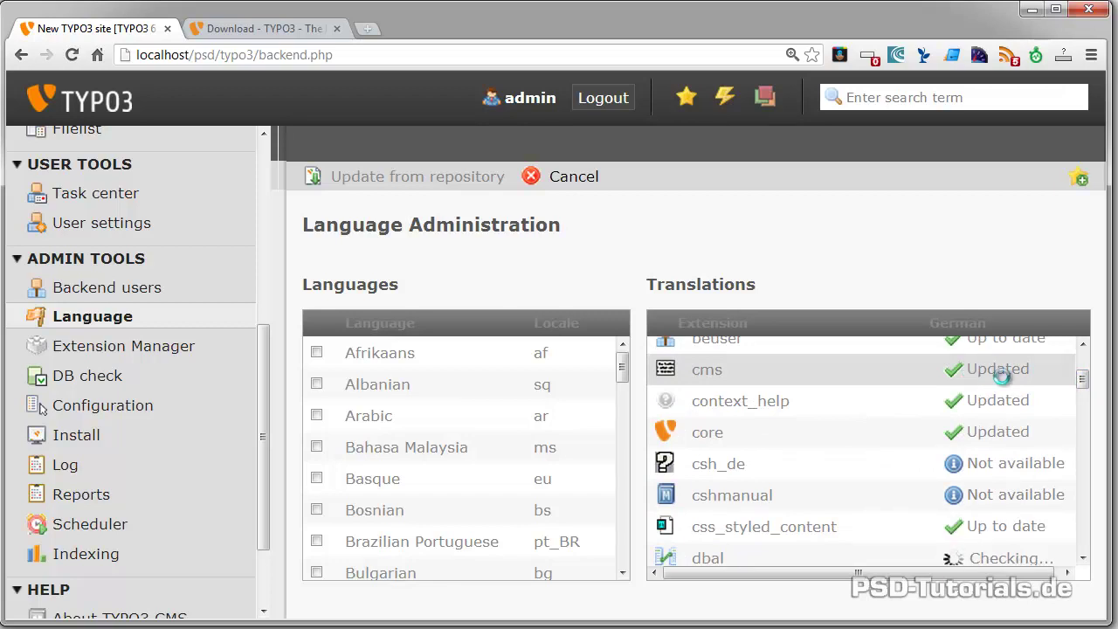
scroll(955, 382, "up", 1)
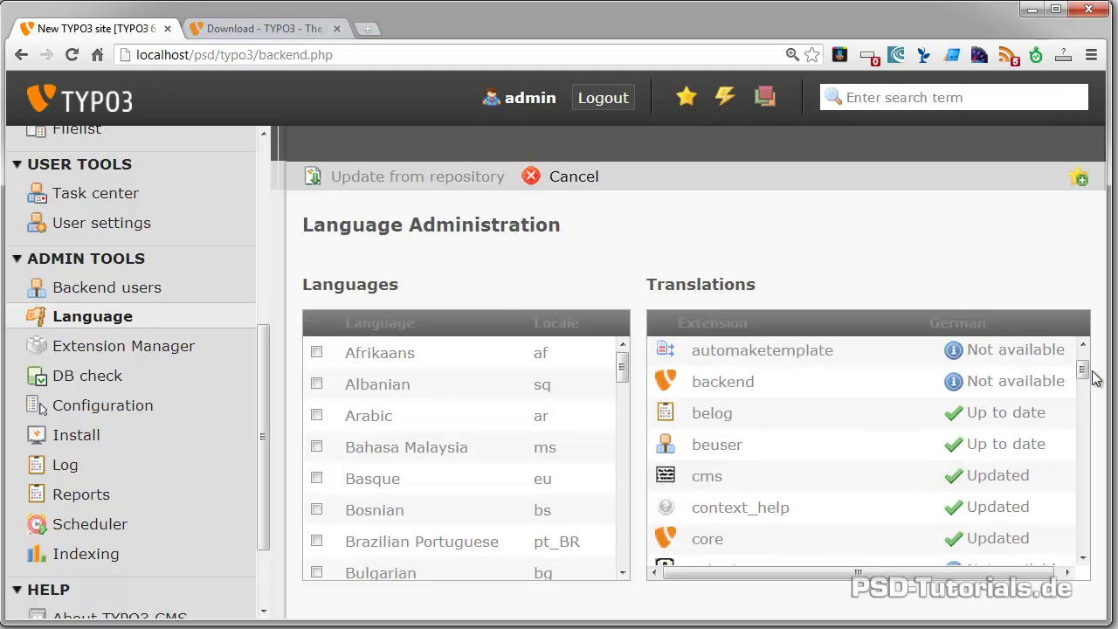
left_click_drag(1081, 368, 1083, 509)
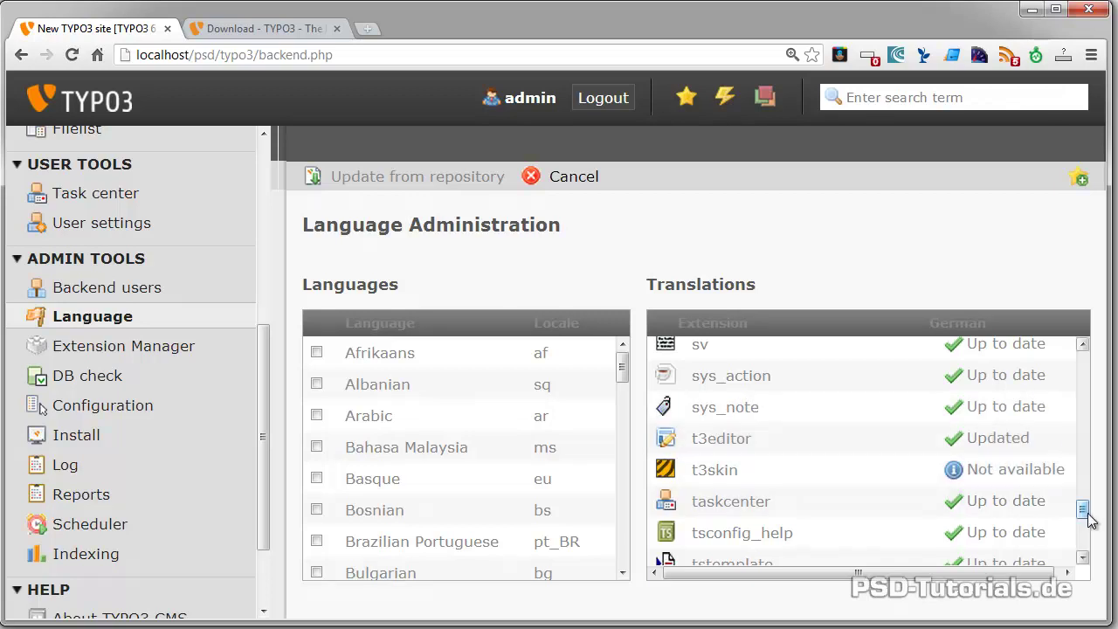
left_click_drag(1084, 512, 1088, 548)
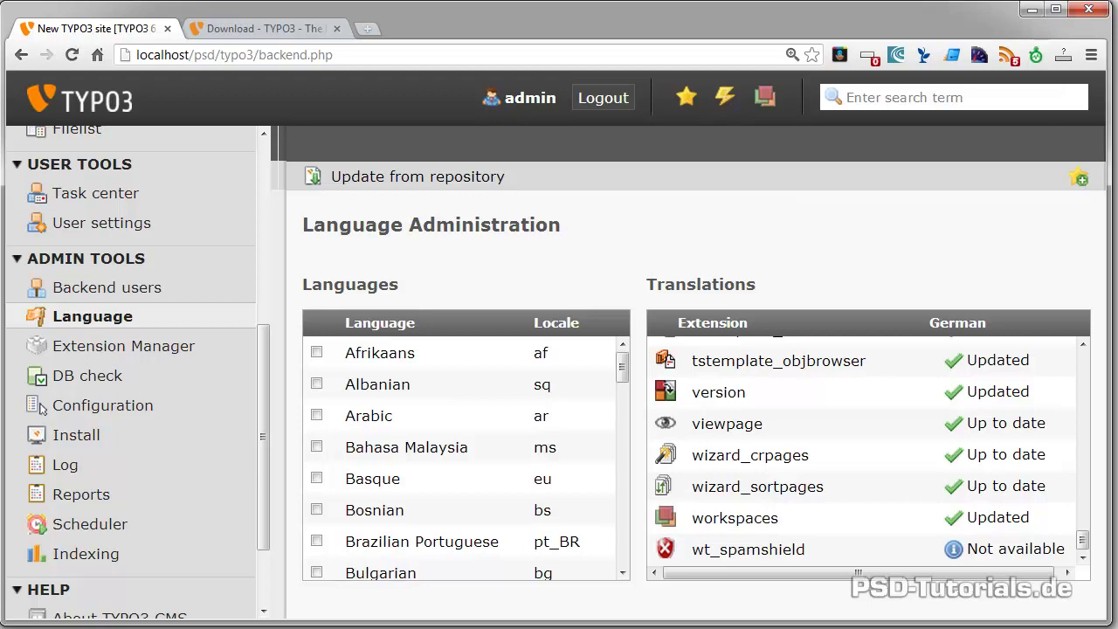
Set the admin's backend language to 'German - [German]' in User settings and save
left_click(102, 223)
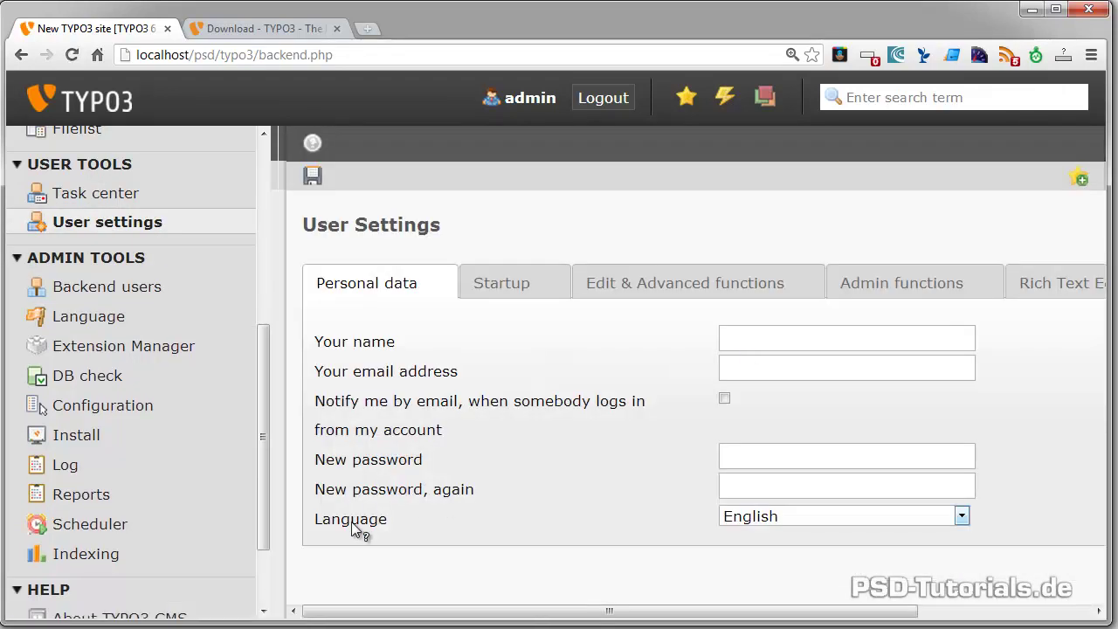
left_click(783, 517)
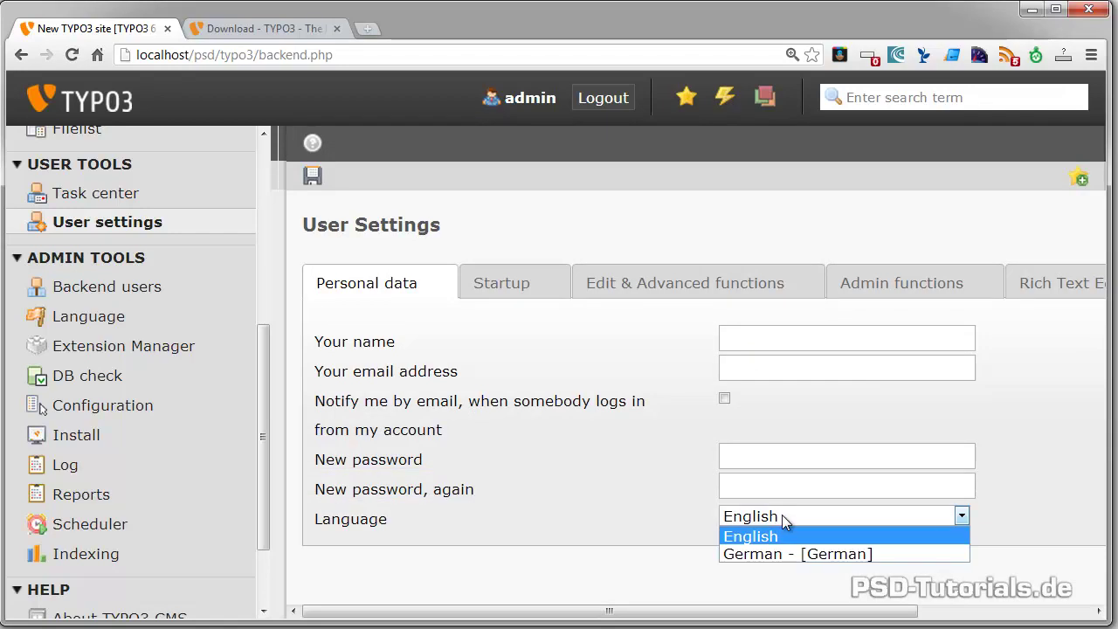
left_click(740, 553)
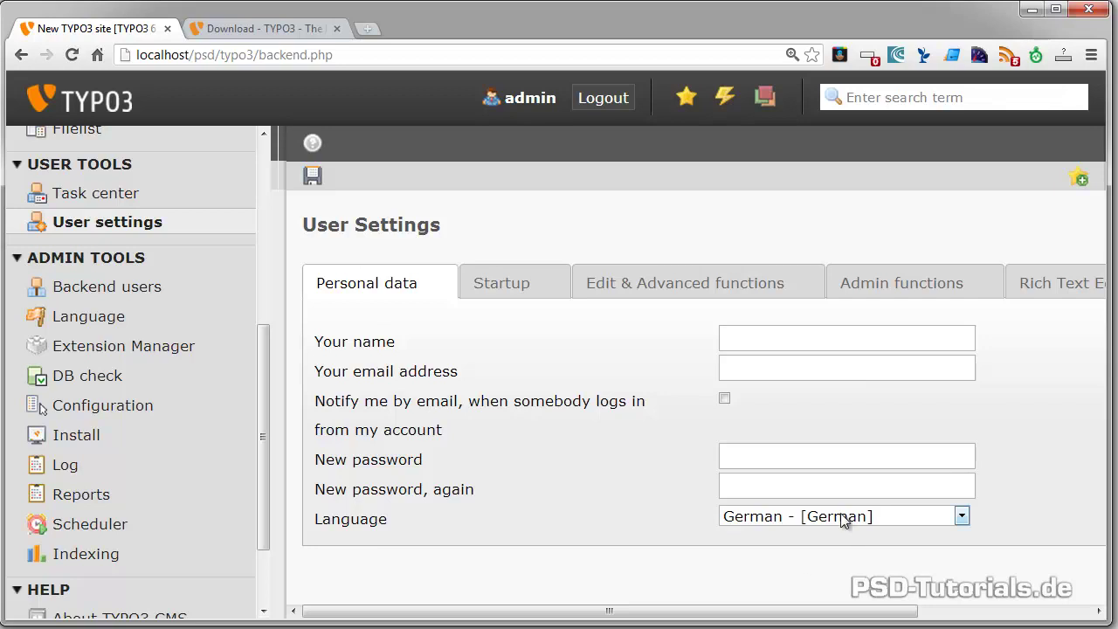
left_click(312, 177)
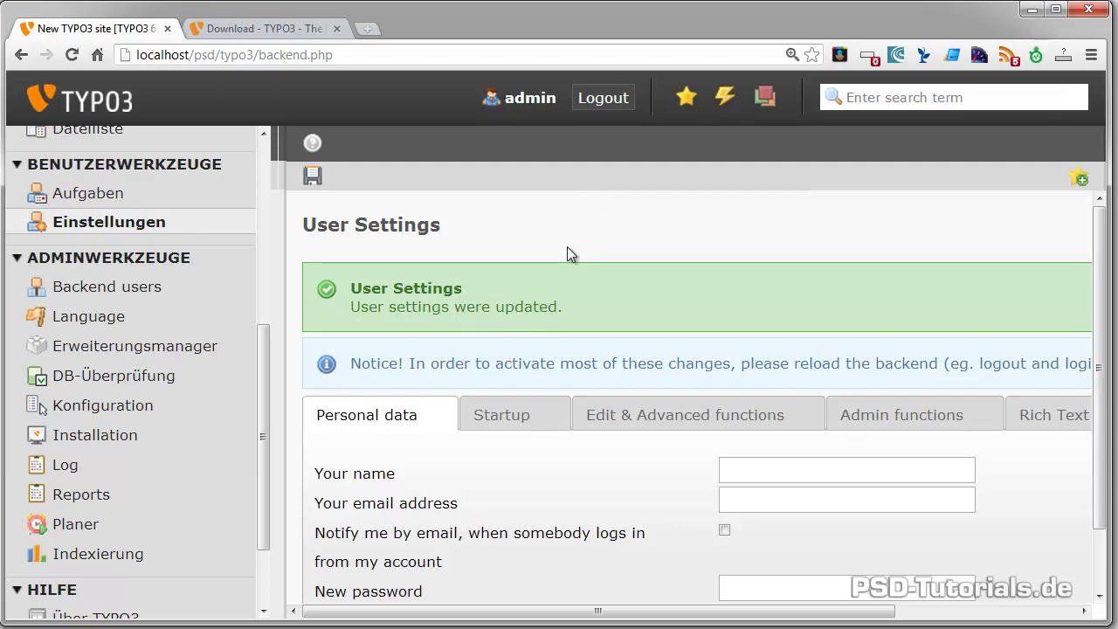
left_click_drag(260, 379, 195, 138)
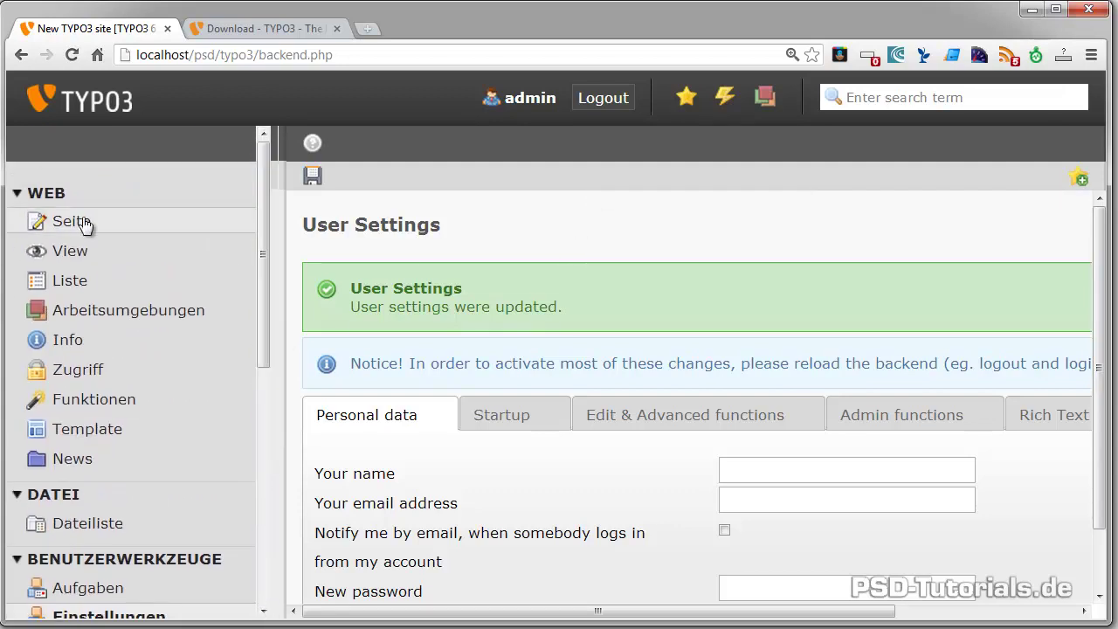
Log out and sign back in as admin via Anmelden to load the German backend
left_click(593, 104)
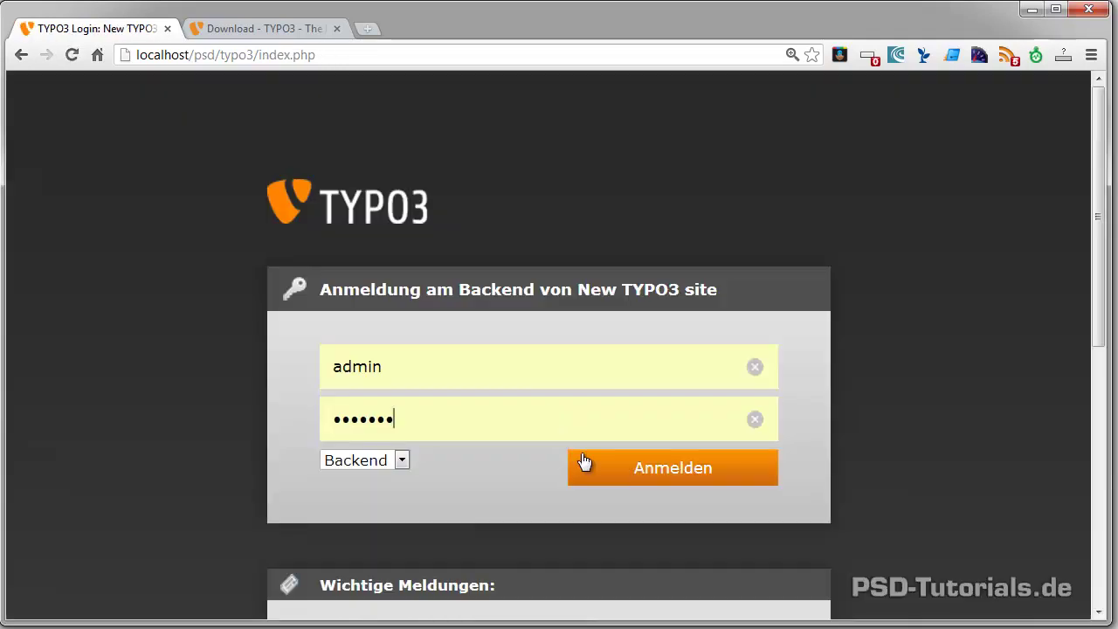
left_click(680, 463)
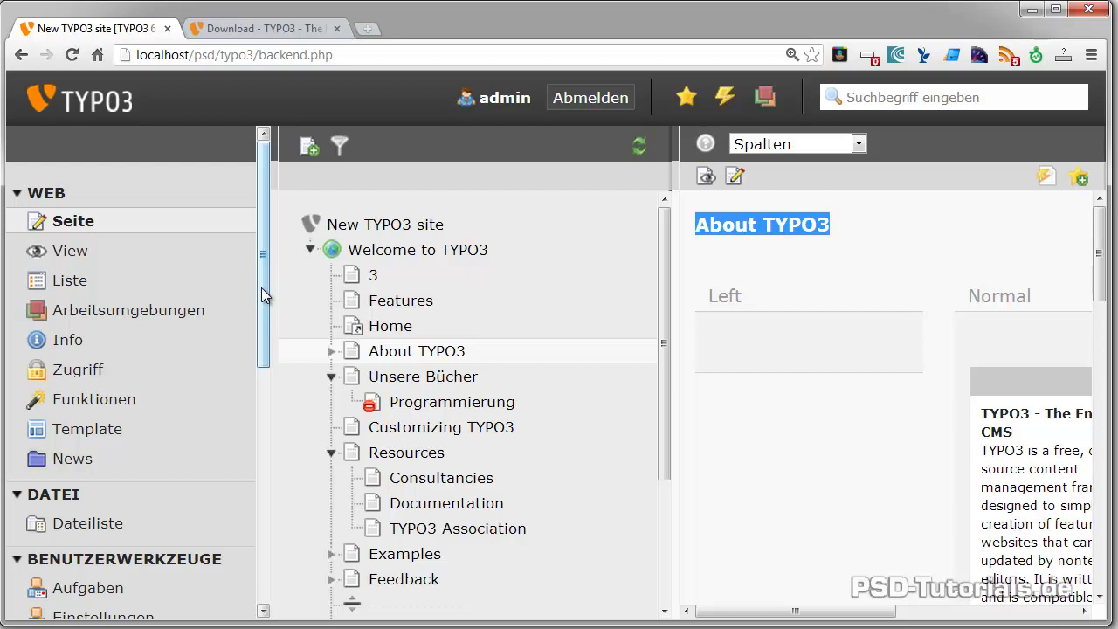
left_click_drag(261, 288, 289, 405)
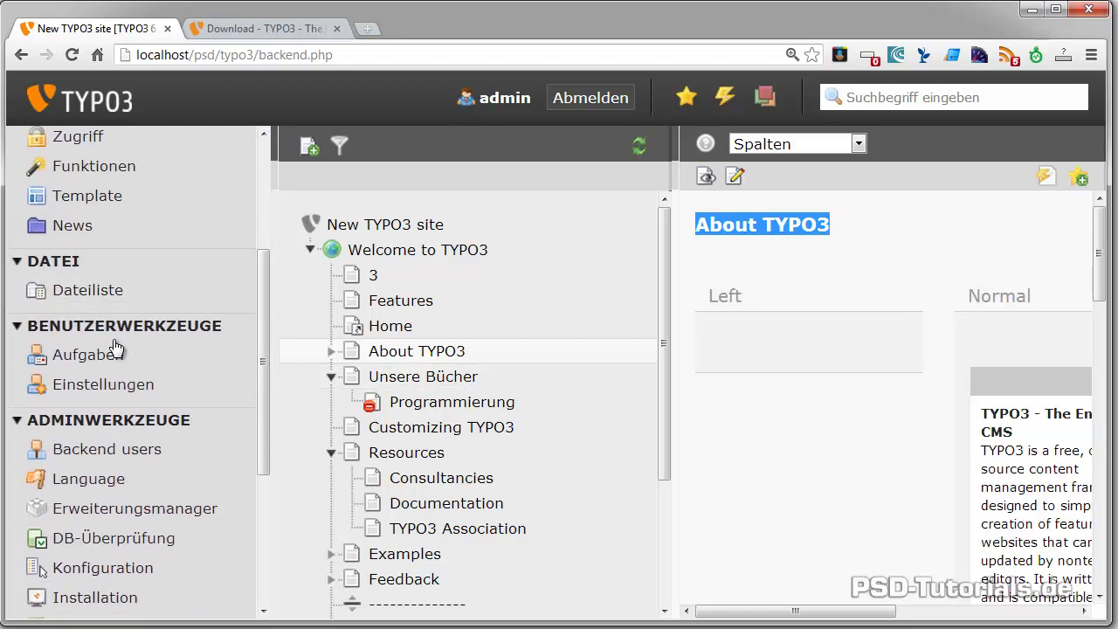
In Einstellungen, enter the admin's full name in 'Ihr Name' and type their e-mail address
left_click(82, 387)
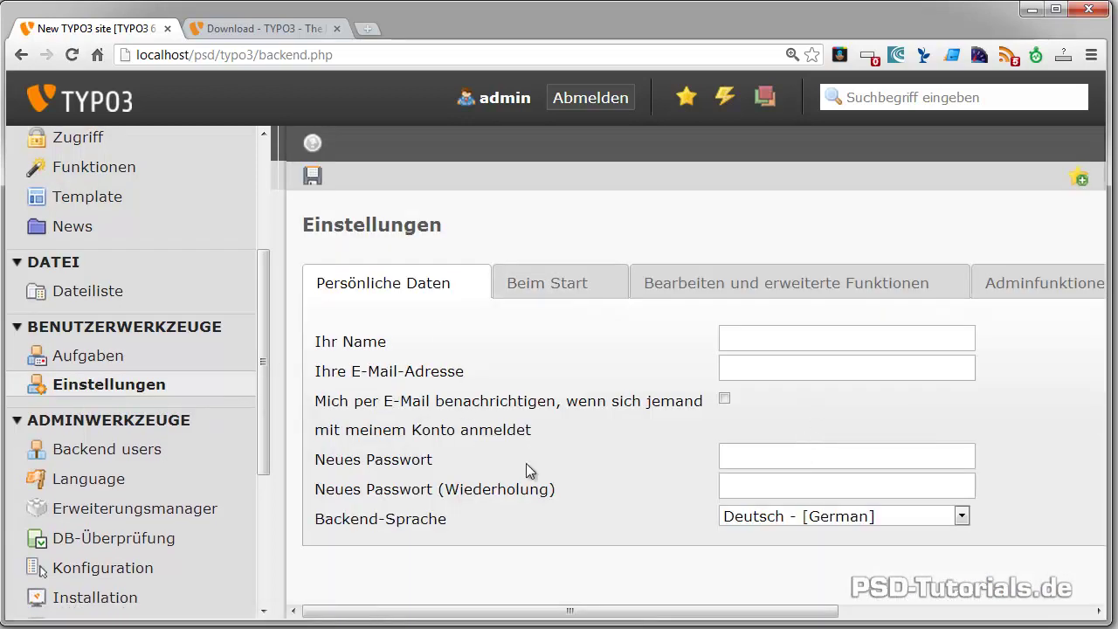
left_click(751, 339)
key("Tab")
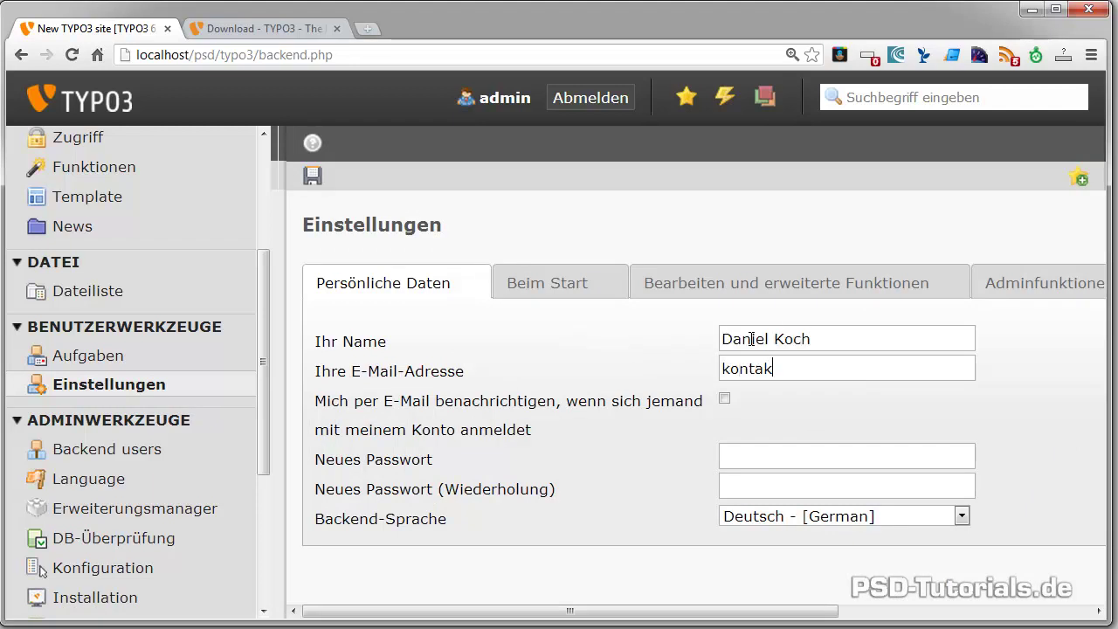
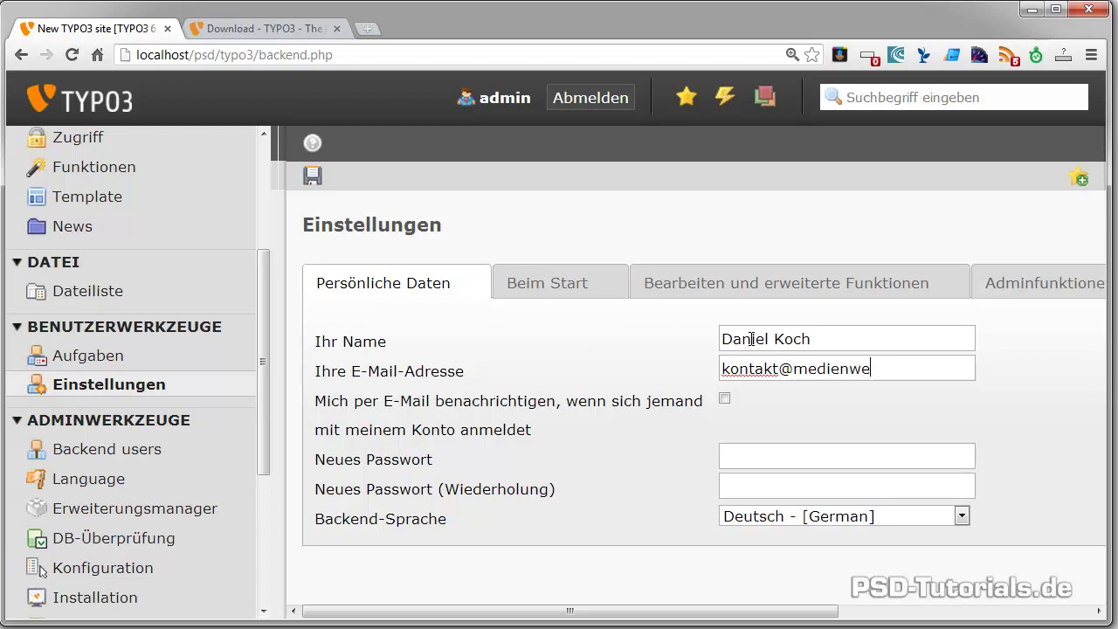